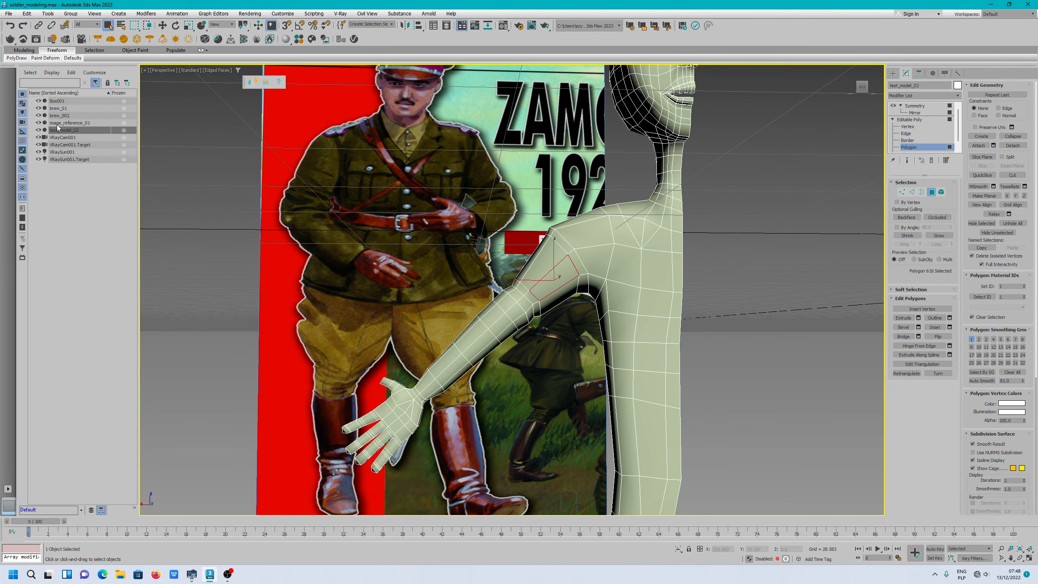
Hide image_reference_01 and show the end result of the Symmetry modifier so both halves of the body model are displayed.
{"action": "left_click", "coordinate": [39, 123]}
{"action": "mouse_move", "coordinate": [608, 259]}
{"action": "middle_mouse_down"}
{"action": "mouse_move", "coordinate": [552, 230]}
{"action": "mouse_move", "coordinate": [531, 324]}
{"action": "mouse_move", "coordinate": [531, 278]}
{"action": "mouse_move", "coordinate": [525, 318]}
{"action": "mouse_move", "coordinate": [591, 263]}
{"action": "middle_mouse_up"}
{"action": "left_click", "coordinate": [907, 160]}
{"action": "scroll", "coordinate": [699, 216], "scroll_direction": "down", "scroll_amount": 3}
{"action": "scroll", "coordinate": [524, 286], "scroll_direction": "down", "scroll_amount": 2}
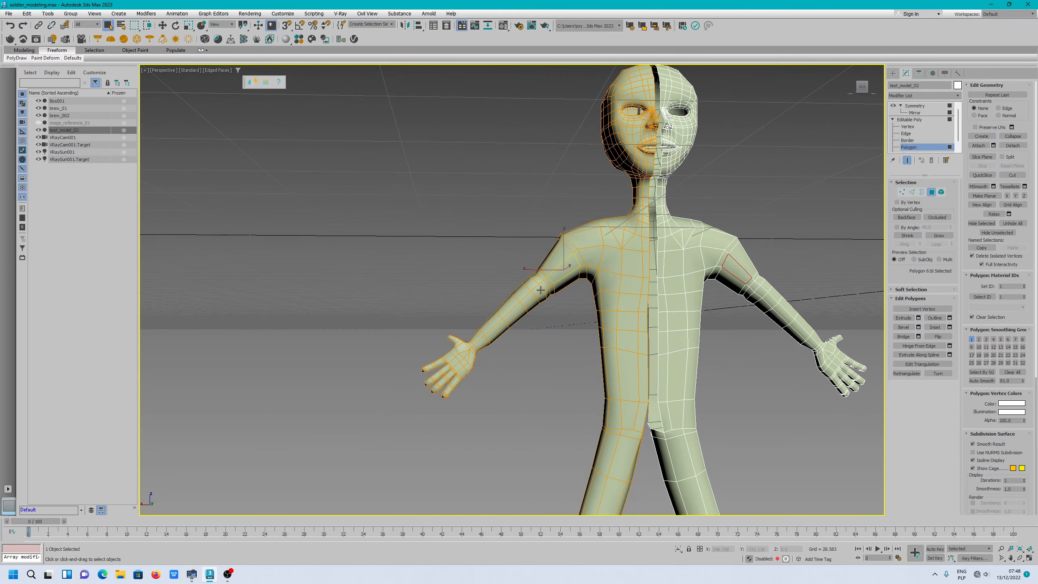
{"action": "scroll", "coordinate": [541, 290], "scroll_direction": "up", "scroll_amount": 5}
{"action": "scroll", "coordinate": [575, 227], "scroll_direction": "down", "scroll_amount": 2}
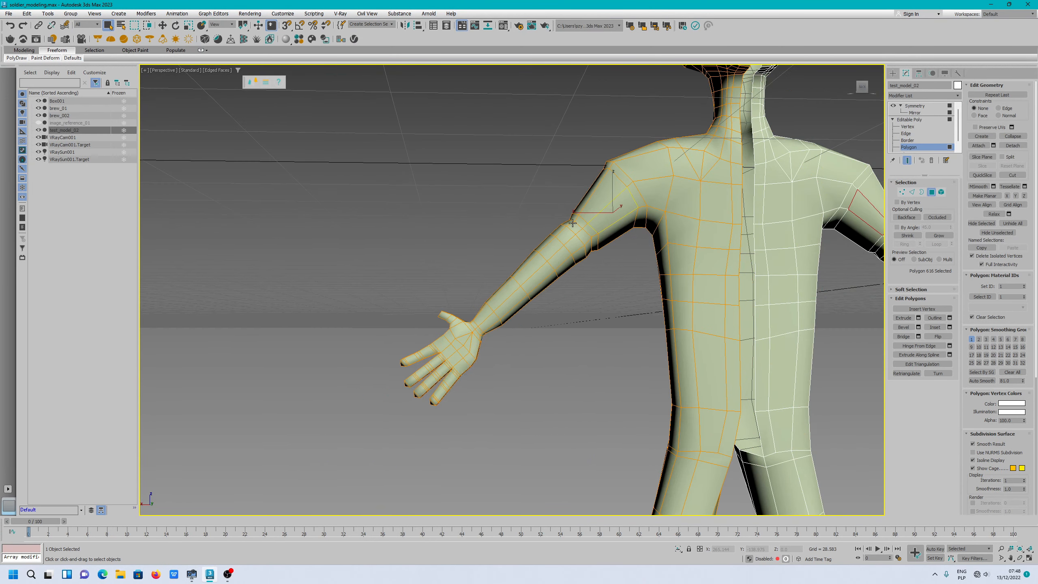
{"action": "left_click", "coordinate": [534, 201]}
{"action": "mouse_move", "coordinate": [596, 320]}
{"action": "left_mouse_down"}
{"action": "mouse_move", "coordinate": [616, 225]}
{"action": "mouse_move", "coordinate": [504, 151]}
{"action": "mouse_move", "coordinate": [507, 159]}
{"action": "left_mouse_up"}
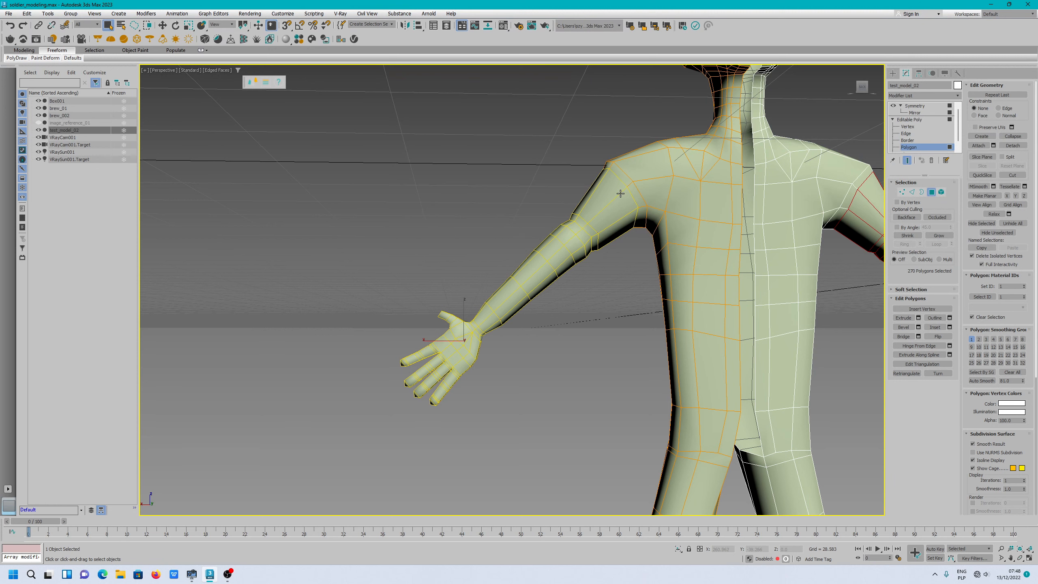
{"action": "scroll", "coordinate": [615, 203], "scroll_direction": "down", "scroll_amount": 2}
{"action": "scroll", "coordinate": [581, 308], "scroll_direction": "up", "scroll_amount": 4}
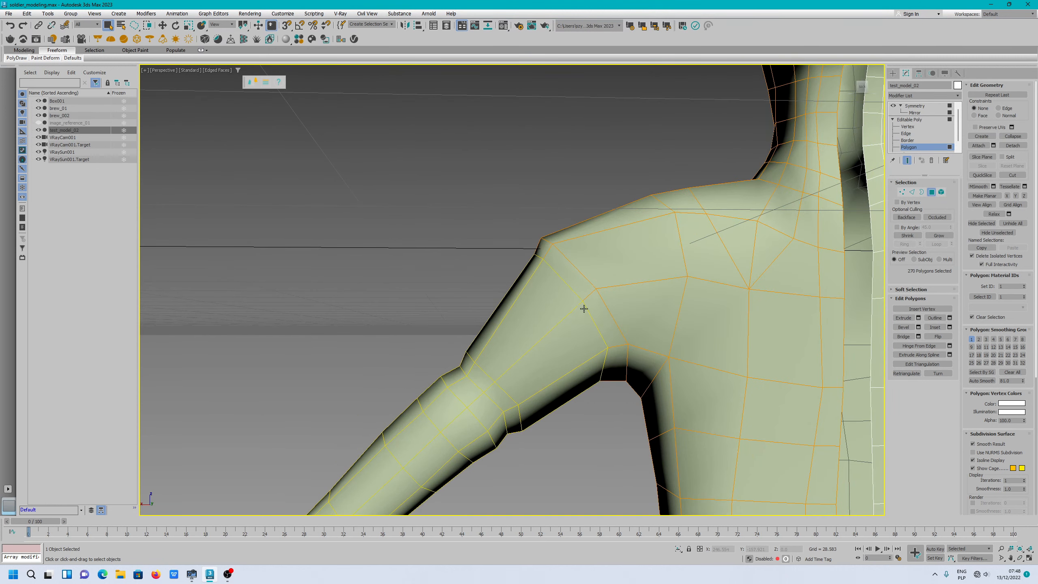
{"action": "scroll", "coordinate": [561, 297], "scroll_direction": "up", "scroll_amount": 2}
Select all vertices of the arm at Vertex level, from the shoulder loops down to the fingertips.
{"action": "left_click", "coordinate": [901, 192]}
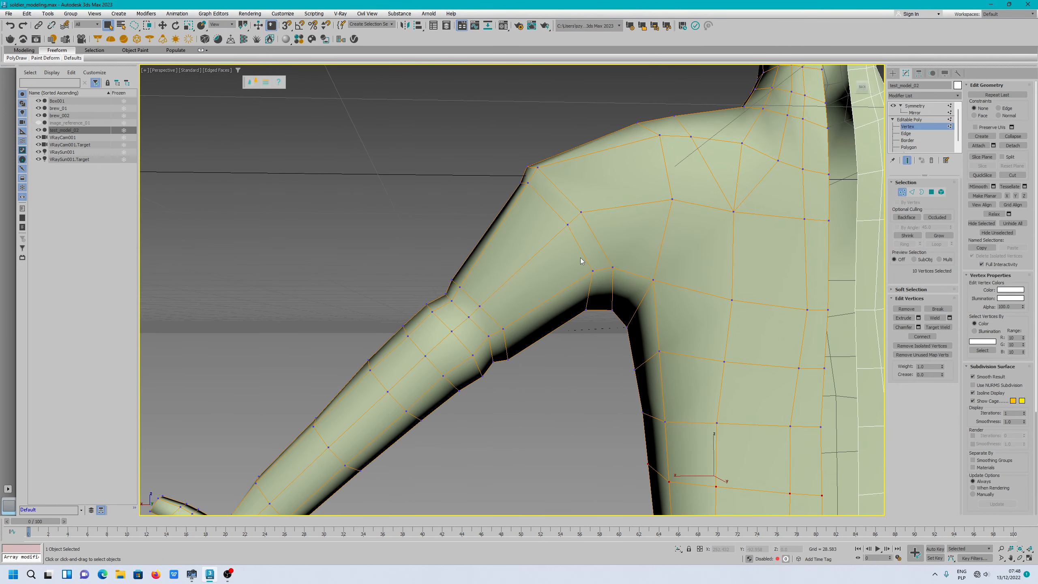
{"action": "scroll", "coordinate": [451, 282], "scroll_direction": "down", "scroll_amount": 3}
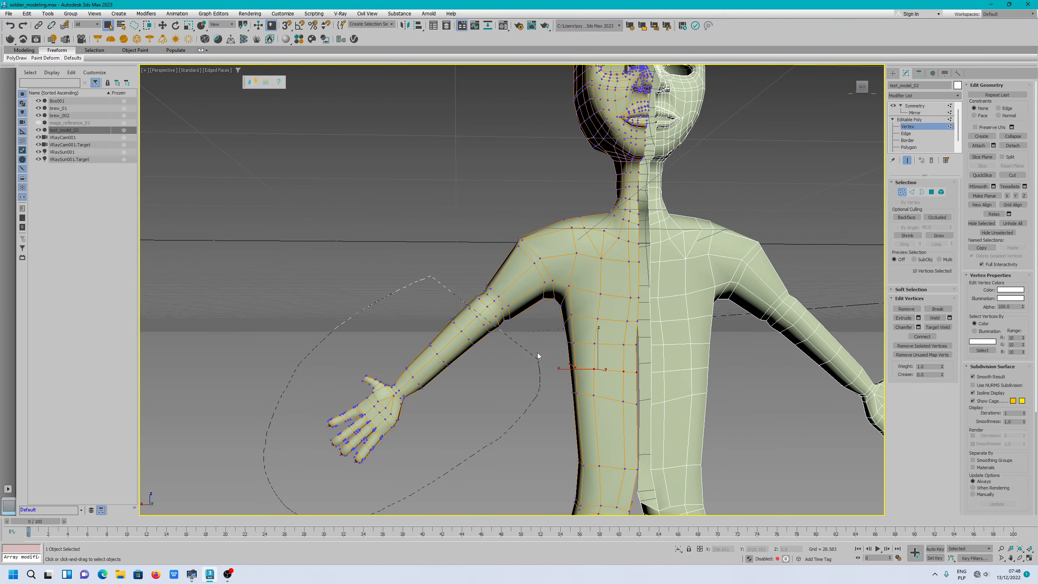
{"action": "mouse_move", "coordinate": [544, 315]}
{"action": "left_mouse_down"}
{"action": "mouse_move", "coordinate": [561, 261]}
{"action": "mouse_move", "coordinate": [531, 223]}
{"action": "left_mouse_up"}
{"action": "scroll", "coordinate": [532, 288], "scroll_direction": "up", "scroll_amount": 3}
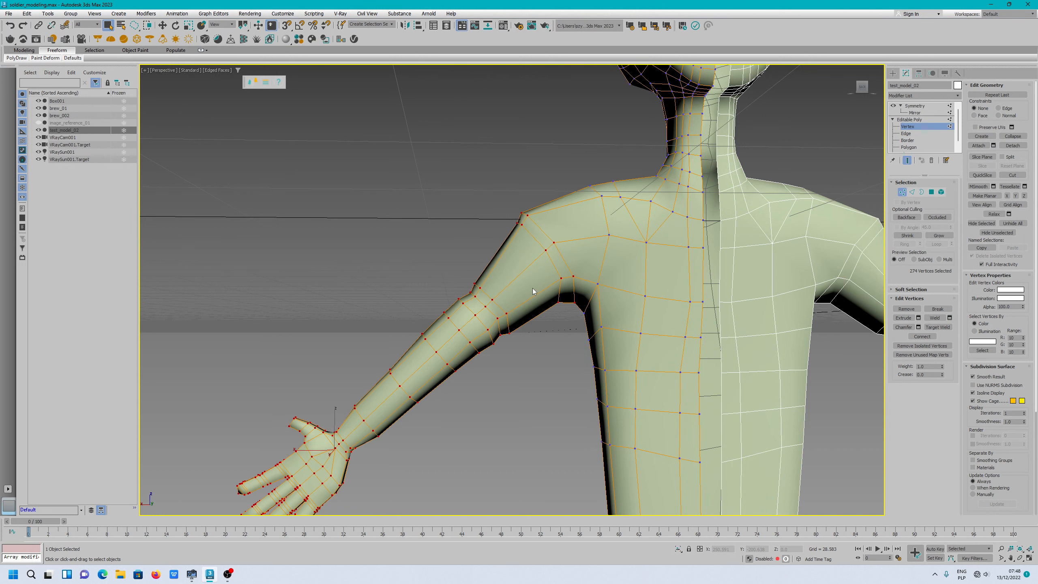
Place the working pivot for the Move tool on the front shoulder vertex of the selected arm.
{"action": "right_click", "coordinate": [531, 272]}
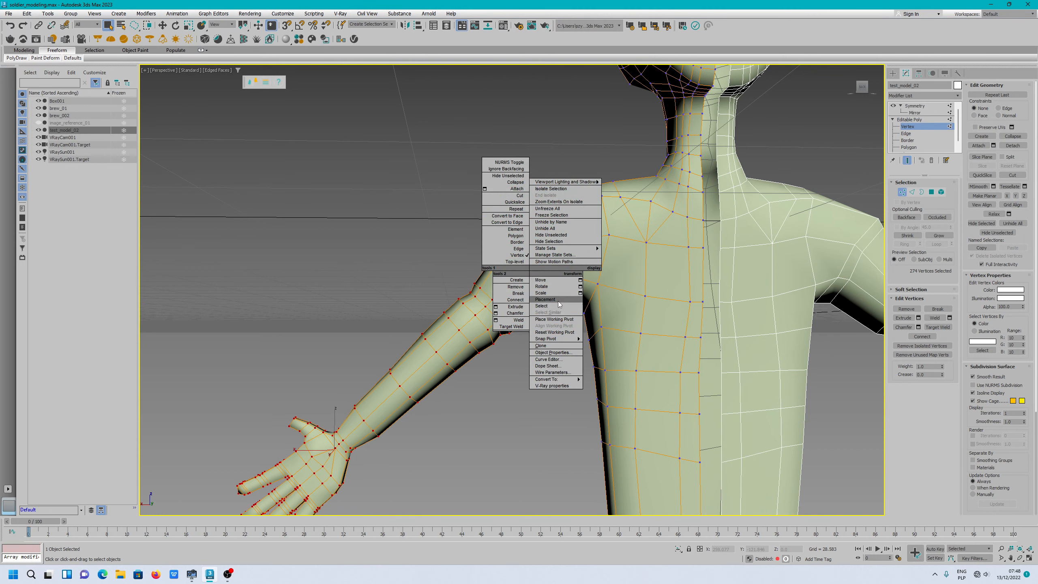
{"action": "left_click", "coordinate": [554, 319]}
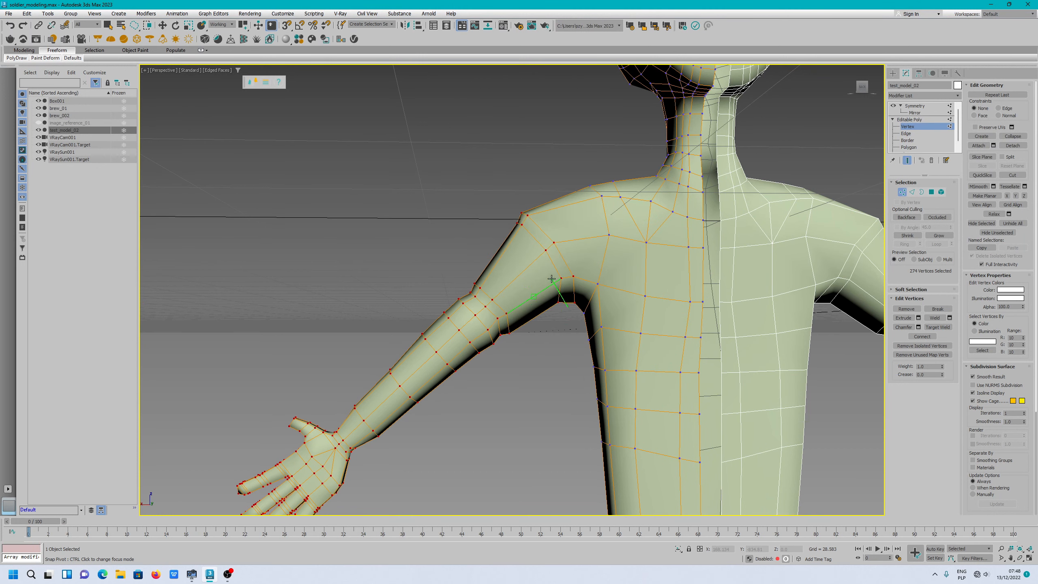
{"action": "left_click", "coordinate": [544, 249]}
{"action": "key", "text": "w"}
{"action": "middle_click_drag", "start_coordinate": [532, 284], "coordinate": [575, 294], "text": "alt"}
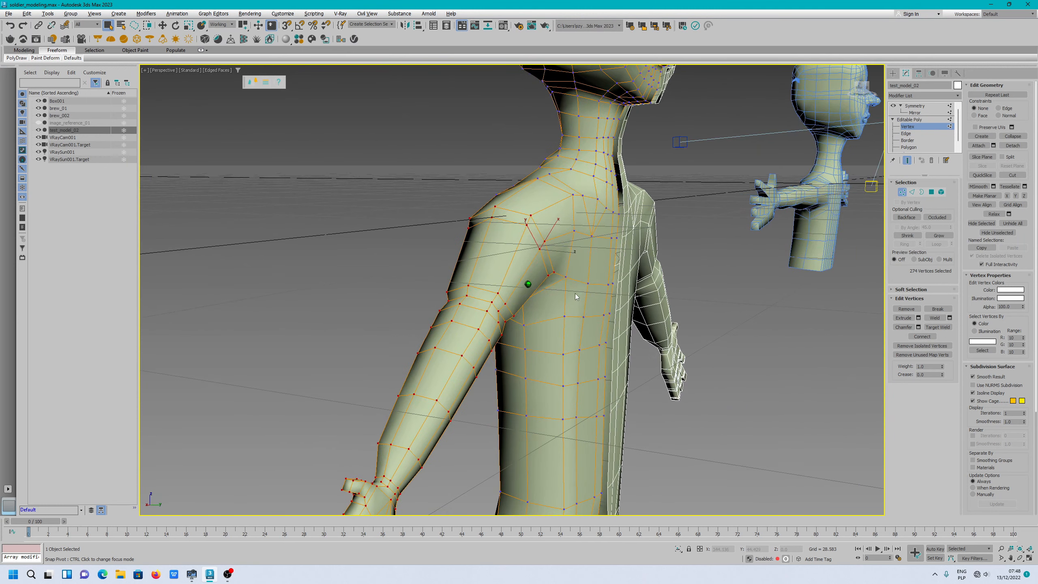
{"action": "right_click", "coordinate": [541, 250]}
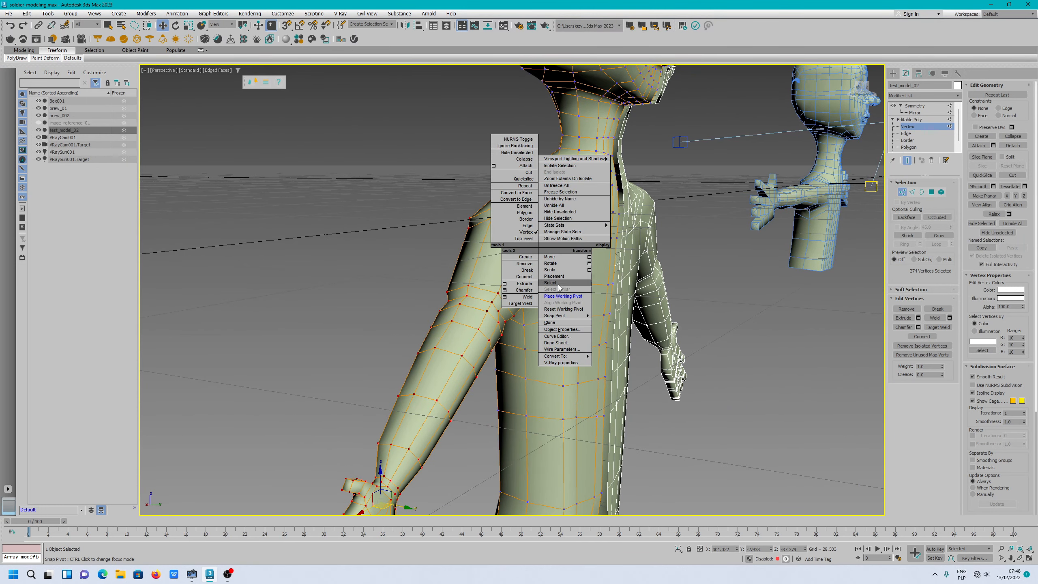
{"action": "left_click", "coordinate": [558, 291]}
{"action": "key", "text": "w"}
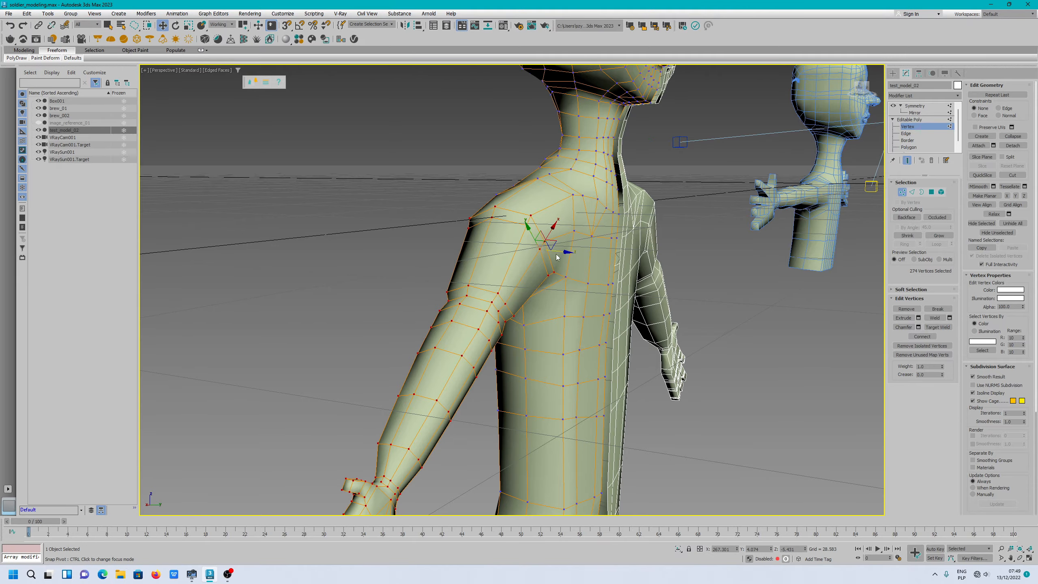
{"action": "mouse_move", "coordinate": [539, 276]}
{"action": "middle_mouse_down", "text": "alt"}
{"action": "mouse_move", "coordinate": [466, 263]}
{"action": "mouse_move", "coordinate": [516, 301]}
{"action": "mouse_move", "coordinate": [480, 296]}
{"action": "mouse_move", "coordinate": [489, 268]}
{"action": "mouse_move", "coordinate": [527, 288]}
{"action": "middle_mouse_up", "text": "alt"}
{"action": "scroll", "coordinate": [527, 289], "scroll_direction": "down", "scroll_amount": 5}
{"action": "scroll", "coordinate": [526, 288], "scroll_direction": "up", "scroll_amount": 5}
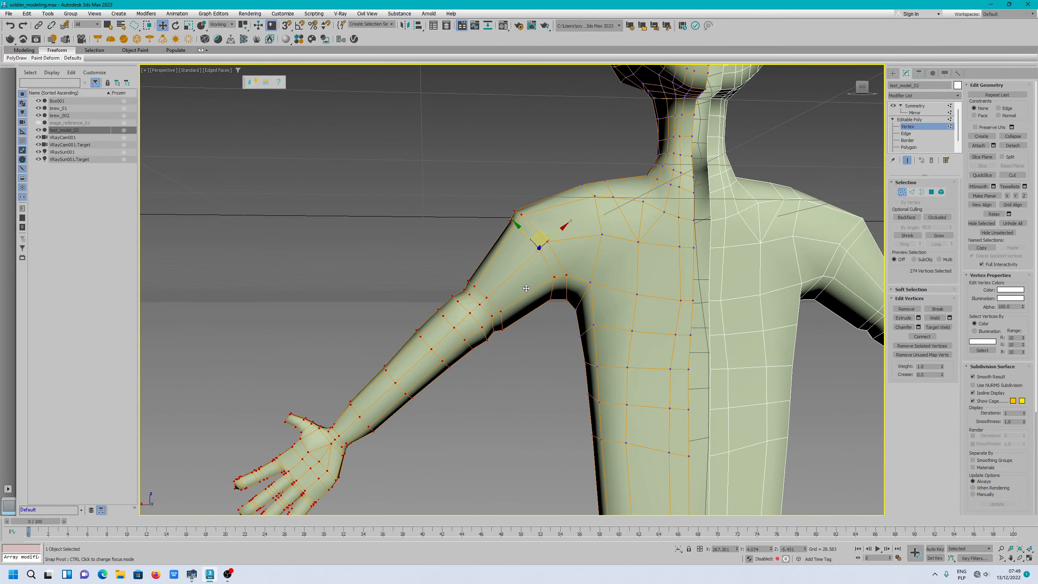
Place the working pivot on the front shoulder vertex for rotation and rotate the selected arm down towards the torso.
{"action": "key", "text": "e"}
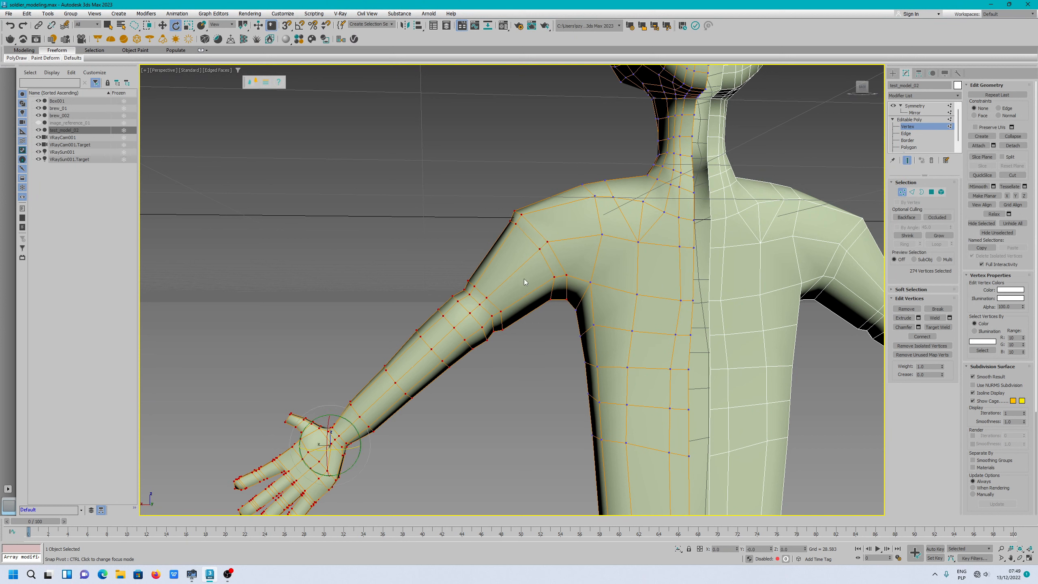
{"action": "right_click", "coordinate": [540, 248]}
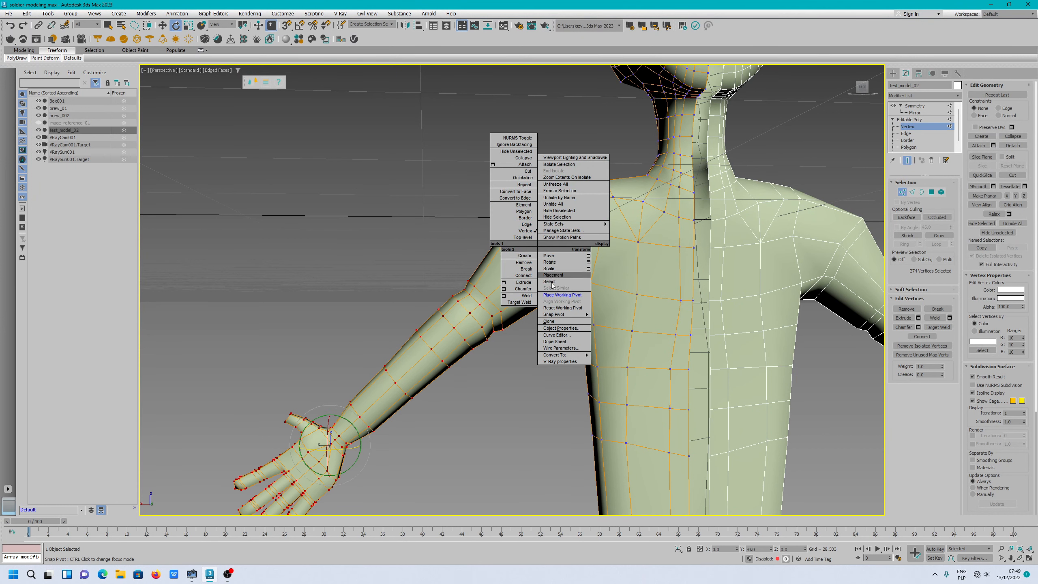
{"action": "left_click", "coordinate": [554, 295]}
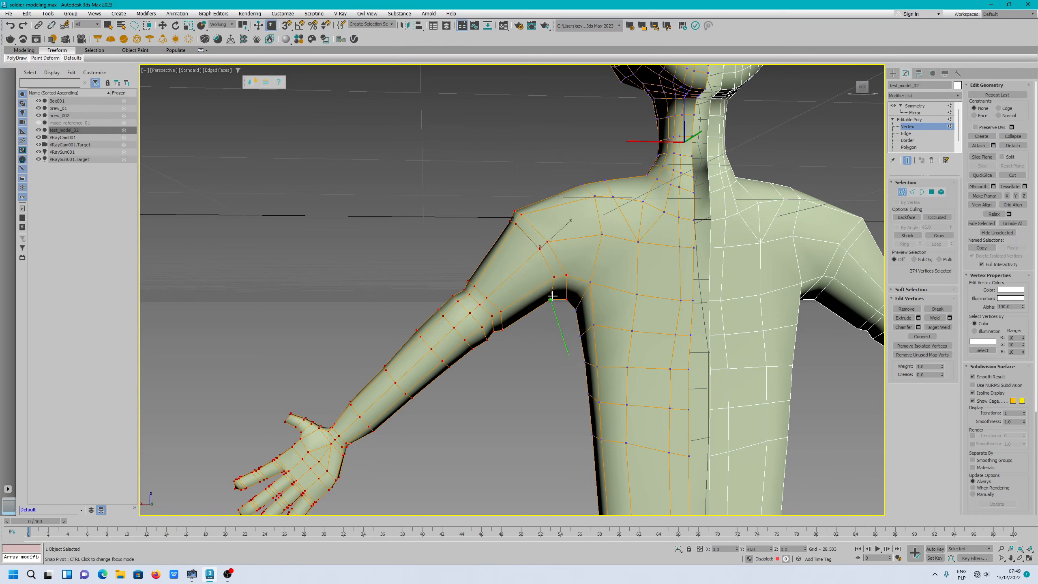
{"action": "left_click", "coordinate": [540, 248]}
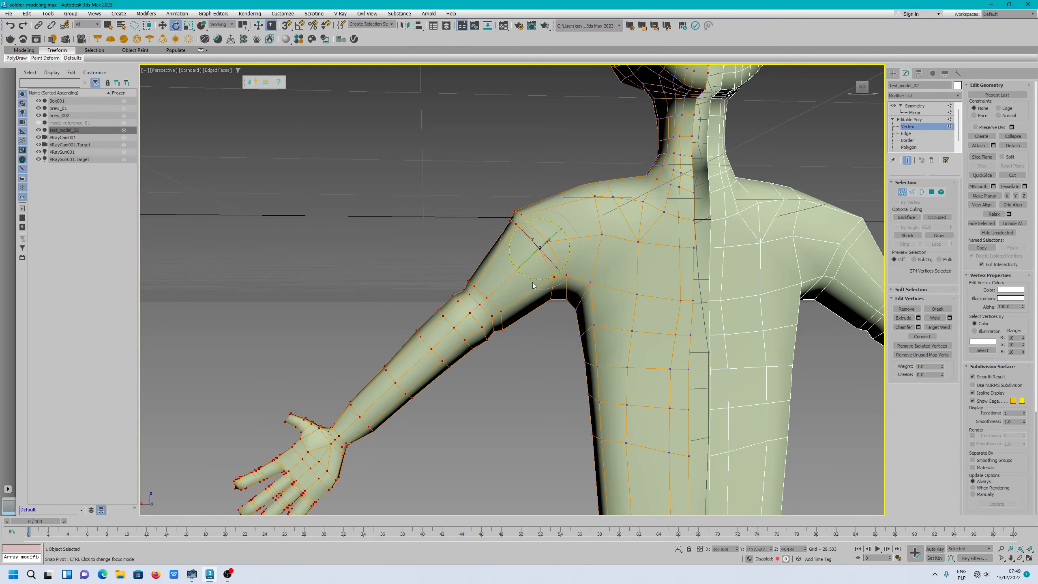
{"action": "left_click_drag", "start_coordinate": [533, 280], "coordinate": [558, 285]}
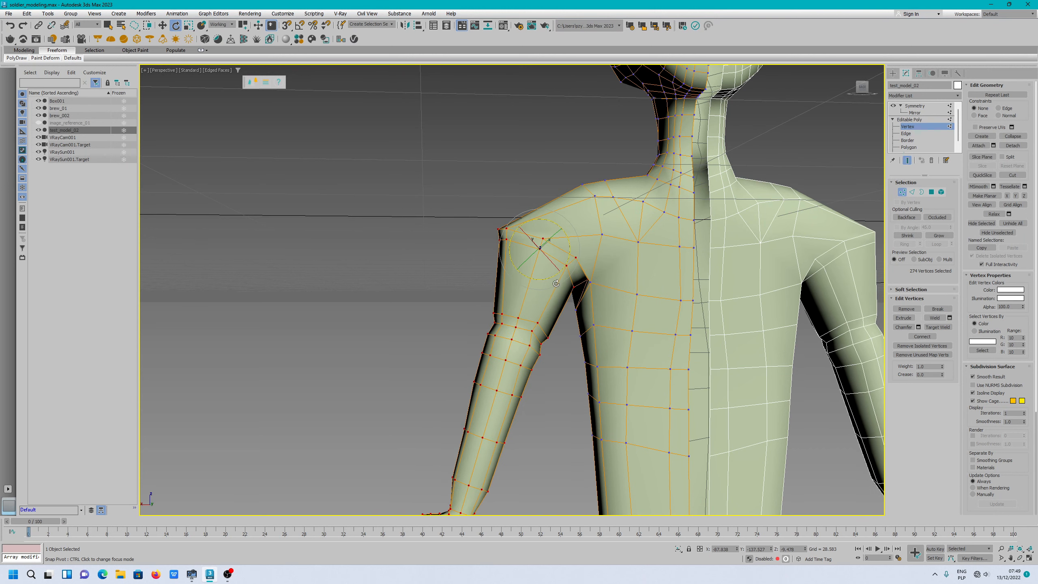
{"action": "scroll", "coordinate": [558, 286], "scroll_direction": "down", "scroll_amount": 3}
{"action": "middle_click_drag", "start_coordinate": [533, 305], "coordinate": [519, 268]}
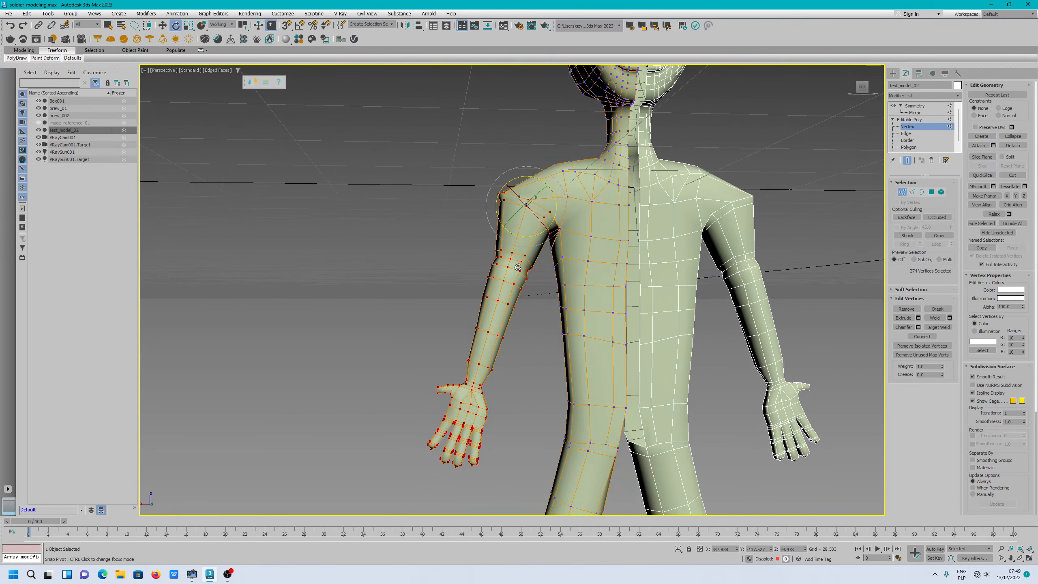
Align the working pivot so it sits slightly further inside the shoulder with its green axis pointing down along the arm.
{"action": "key", "text": "w"}
{"action": "scroll", "coordinate": [538, 224], "scroll_direction": "up", "scroll_amount": 1}
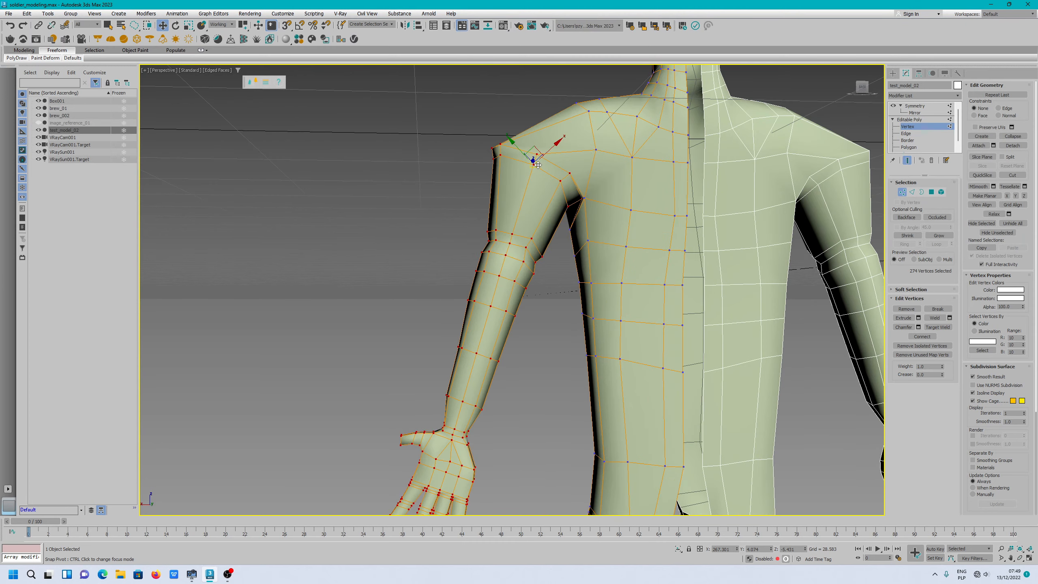
{"action": "scroll", "coordinate": [532, 198], "scroll_direction": "up", "scroll_amount": 1}
{"action": "scroll", "coordinate": [541, 196], "scroll_direction": "down", "scroll_amount": 1}
{"action": "scroll", "coordinate": [540, 197], "scroll_direction": "down", "scroll_amount": 2}
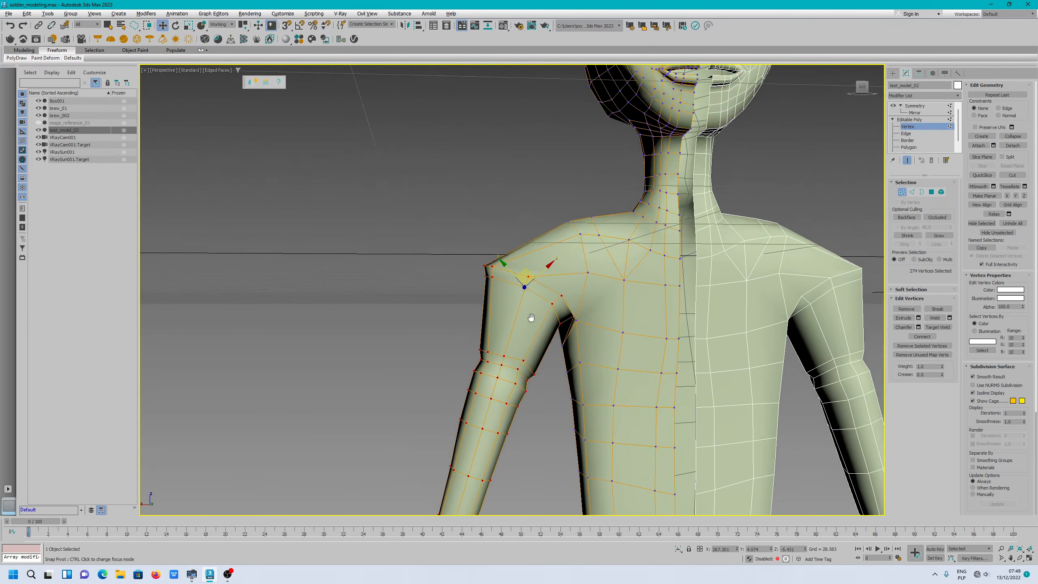
{"action": "scroll", "coordinate": [528, 294], "scroll_direction": "up", "scroll_amount": 6}
{"action": "right_click", "coordinate": [512, 274]}
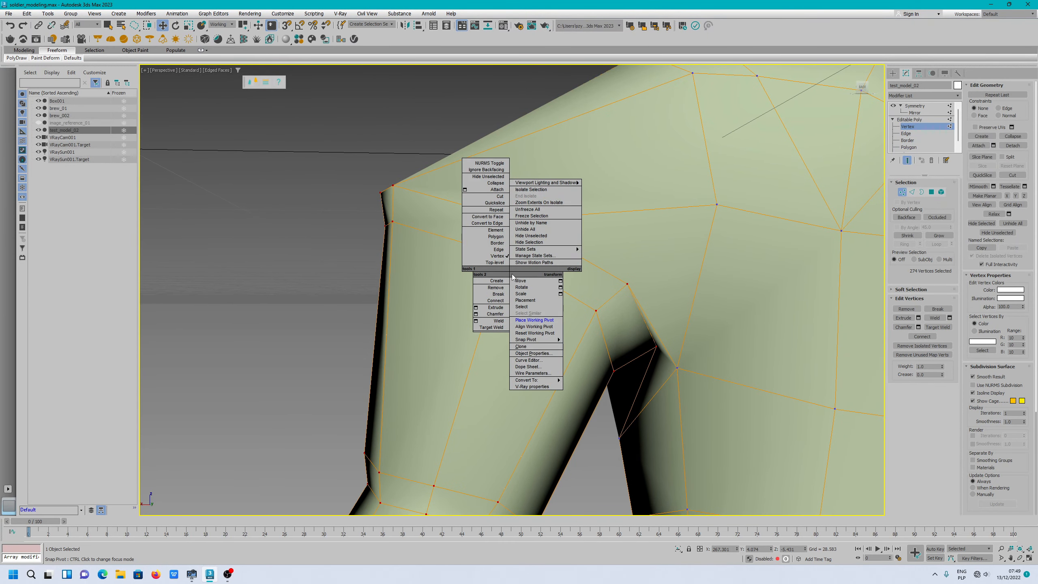
{"action": "left_click", "coordinate": [534, 328]}
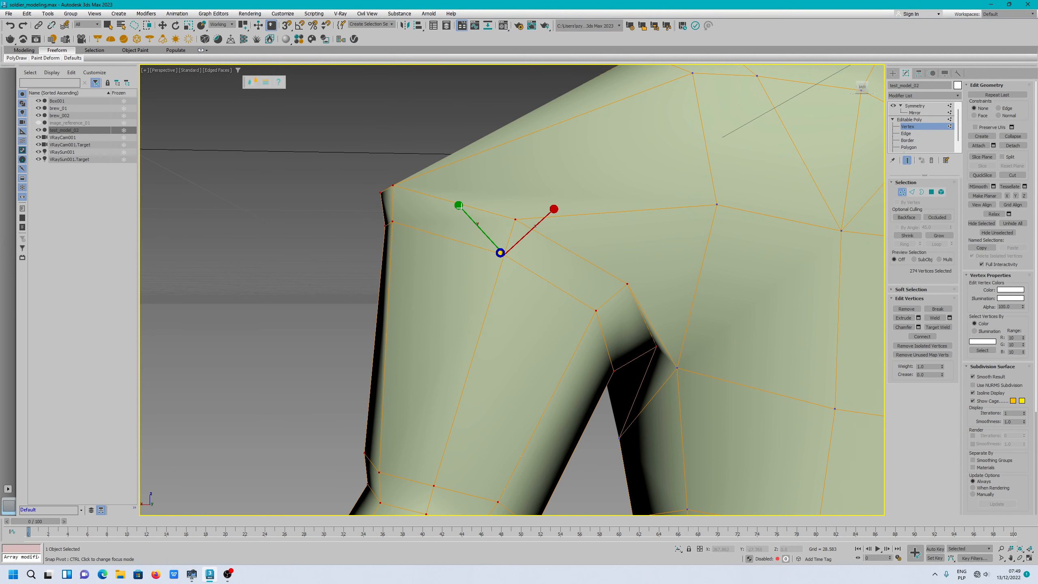
{"action": "left_click_drag", "start_coordinate": [459, 205], "coordinate": [470, 347]}
Rotate the selected arm back outward about the realigned working pivot, leaving it slanting away from the torso.
{"action": "key", "text": "w"}
{"action": "scroll", "coordinate": [489, 249], "scroll_direction": "down", "scroll_amount": 5}
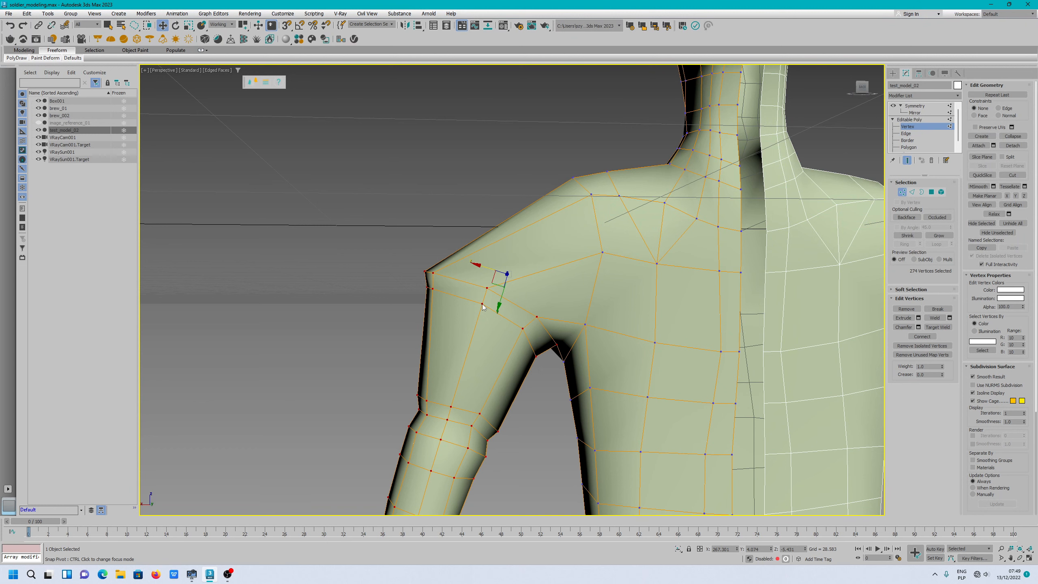
{"action": "key", "text": "e"}
{"action": "left_click_drag", "start_coordinate": [515, 301], "coordinate": [506, 299]}
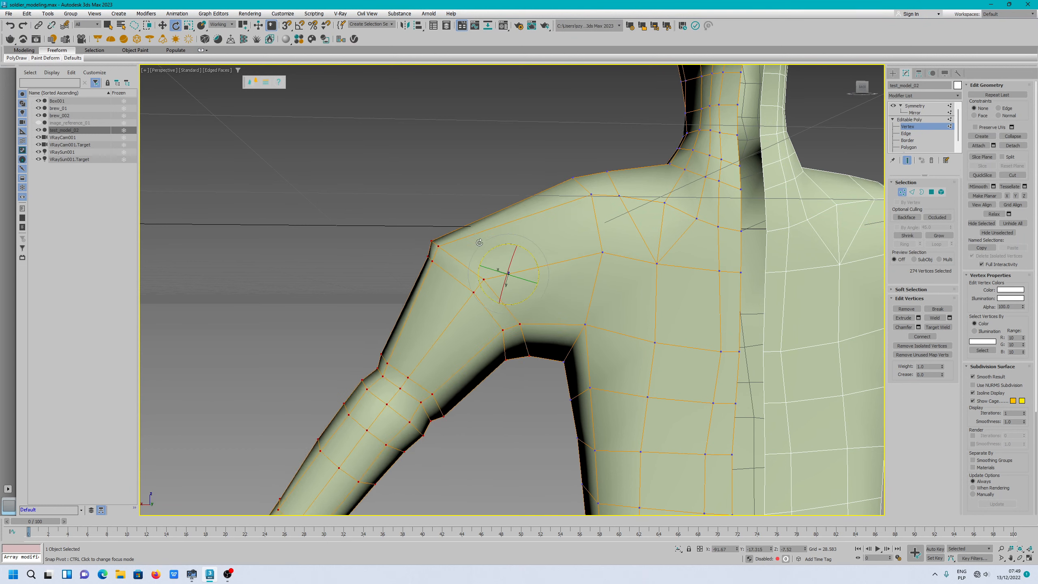
Select only the eight vertices of the two loops around the shoulder.
{"action": "mouse_move", "coordinate": [407, 268]}
{"action": "left_mouse_down"}
{"action": "mouse_move", "coordinate": [452, 318]}
{"action": "mouse_move", "coordinate": [504, 308]}
{"action": "left_mouse_up"}
{"action": "left_click_drag", "start_coordinate": [498, 200], "coordinate": [490, 202]}
{"action": "key", "text": "w"}
Place the working pivot on the front vertex of the selected shoulder loops, oriented to the slope of the shoulder.
{"action": "right_click", "coordinate": [446, 250]}
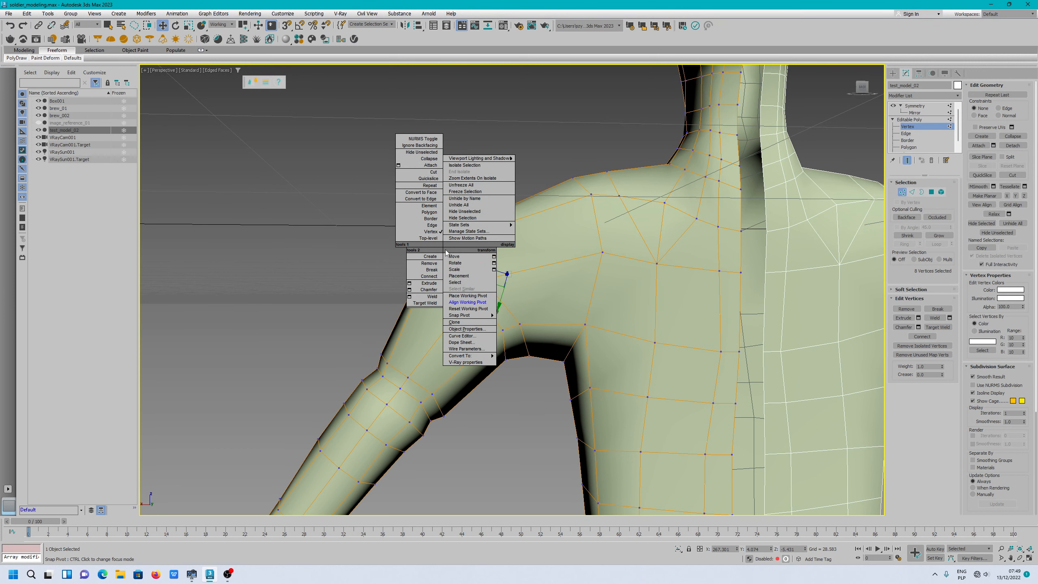
{"action": "left_click", "coordinate": [465, 297]}
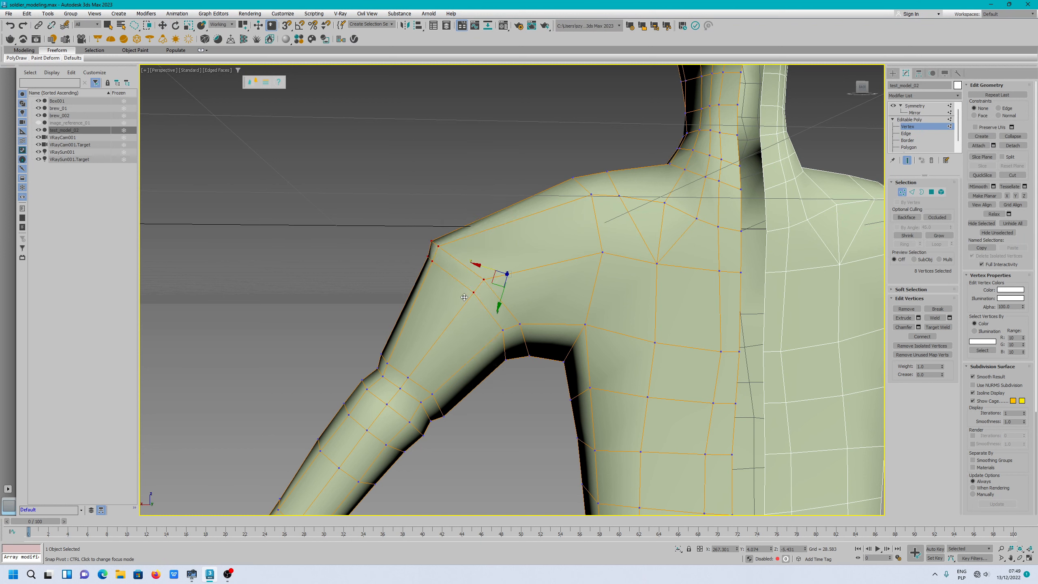
{"action": "left_click", "coordinate": [437, 245]}
{"action": "middle_click_drag", "start_coordinate": [456, 256], "coordinate": [486, 283], "text": "alt"}
{"action": "right_click", "coordinate": [486, 285]}
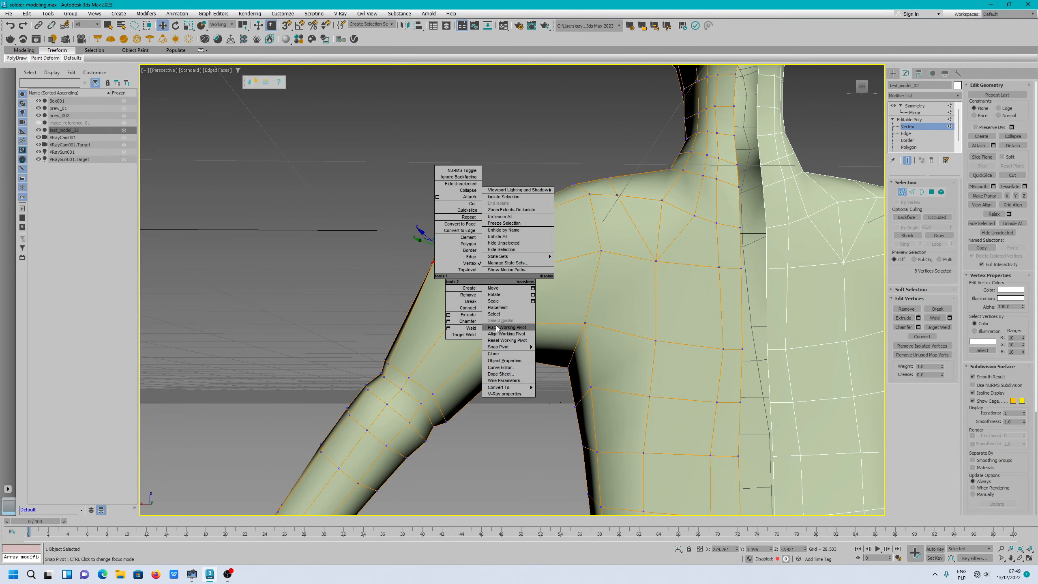
{"action": "left_click", "coordinate": [507, 325]}
{"action": "key", "text": "w"}
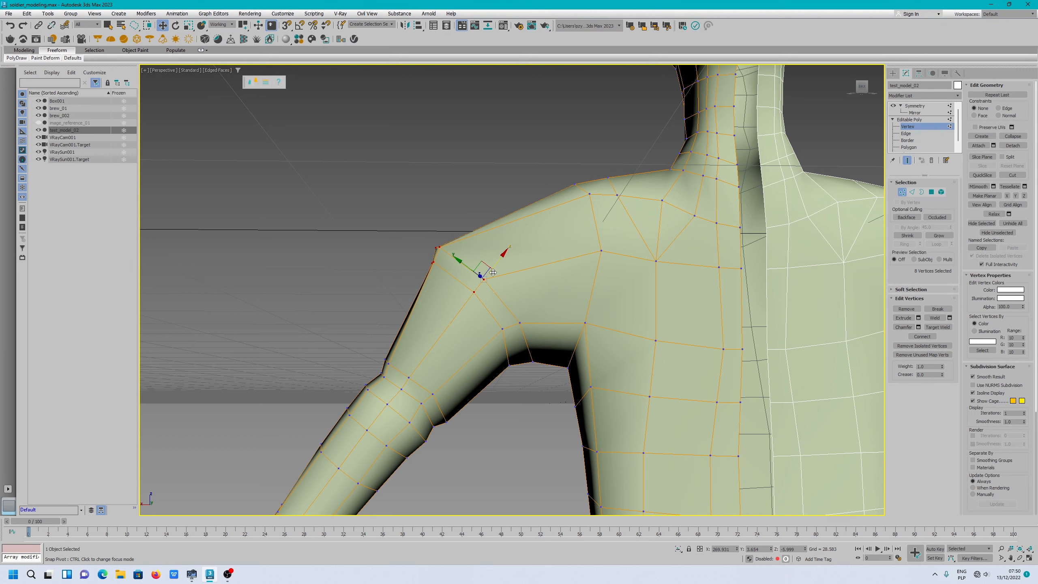
Move the shoulder loops slightly inward, rotate them to tilt their upper end toward the neck, and nudge them into a rounder shoulder.
{"action": "left_click_drag", "start_coordinate": [481, 262], "coordinate": [492, 263]}
{"action": "key", "text": "e"}
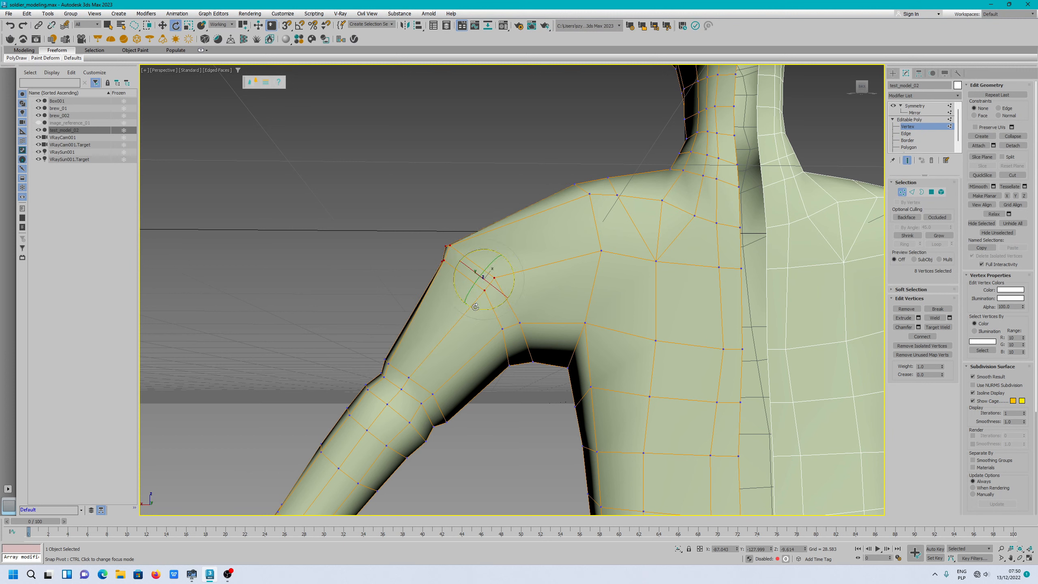
{"action": "left_click_drag", "start_coordinate": [474, 304], "coordinate": [451, 301]}
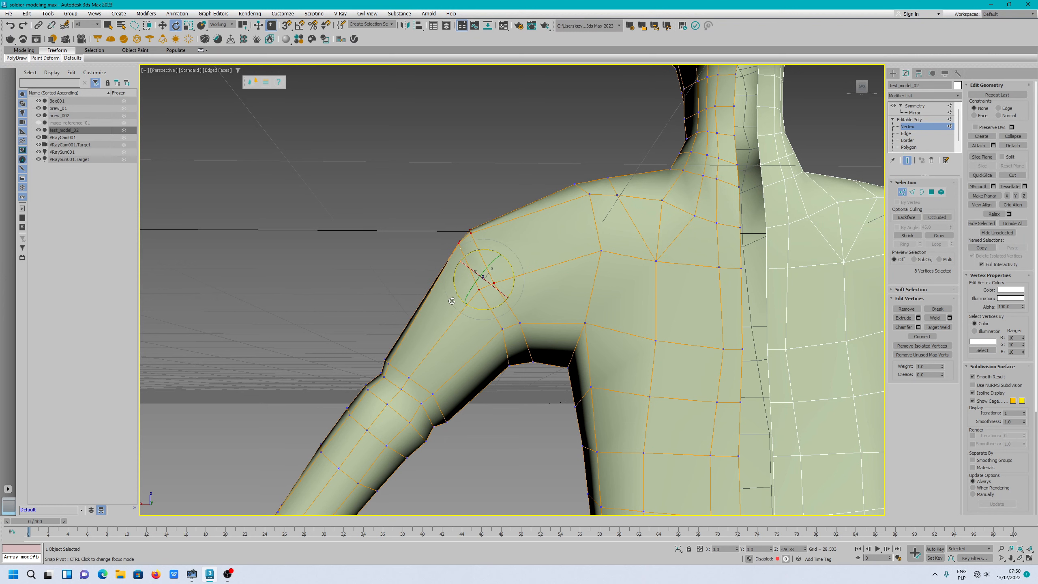
{"action": "key", "text": "w"}
{"action": "left_click_drag", "start_coordinate": [482, 264], "coordinate": [491, 258]}
Place the working pivot on the middle outer vertex of the forearm, below the elbow.
{"action": "scroll", "coordinate": [491, 259], "scroll_direction": "down", "scroll_amount": 5}
{"action": "scroll", "coordinate": [503, 262], "scroll_direction": "up", "scroll_amount": 3}
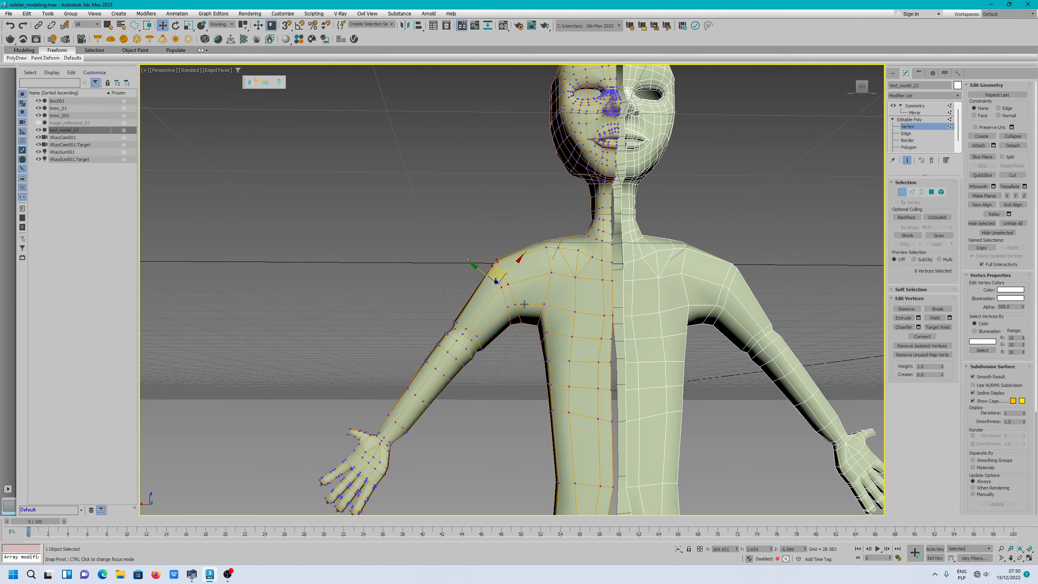
{"action": "scroll", "coordinate": [540, 275], "scroll_direction": "up", "scroll_amount": 2}
{"action": "middle_click_drag", "start_coordinate": [539, 273], "coordinate": [614, 286], "text": "alt"}
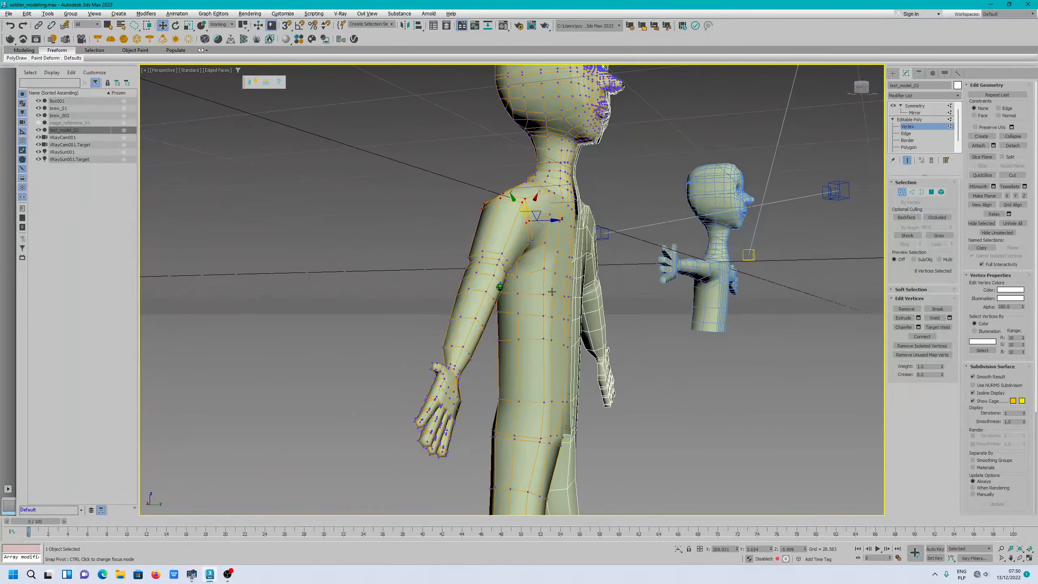
{"action": "scroll", "coordinate": [478, 339], "scroll_direction": "up", "scroll_amount": 5}
{"action": "scroll", "coordinate": [433, 326], "scroll_direction": "down", "scroll_amount": 3}
{"action": "scroll", "coordinate": [434, 327], "scroll_direction": "down", "scroll_amount": 3}
{"action": "middle_click_drag", "start_coordinate": [440, 317], "coordinate": [509, 301], "text": "alt"}
{"action": "middle_click_drag", "start_coordinate": [399, 333], "coordinate": [459, 330]}
{"action": "middle_click_drag", "start_coordinate": [477, 323], "coordinate": [452, 334], "text": "alt"}
{"action": "scroll", "coordinate": [508, 315], "scroll_direction": "up", "scroll_amount": 4}
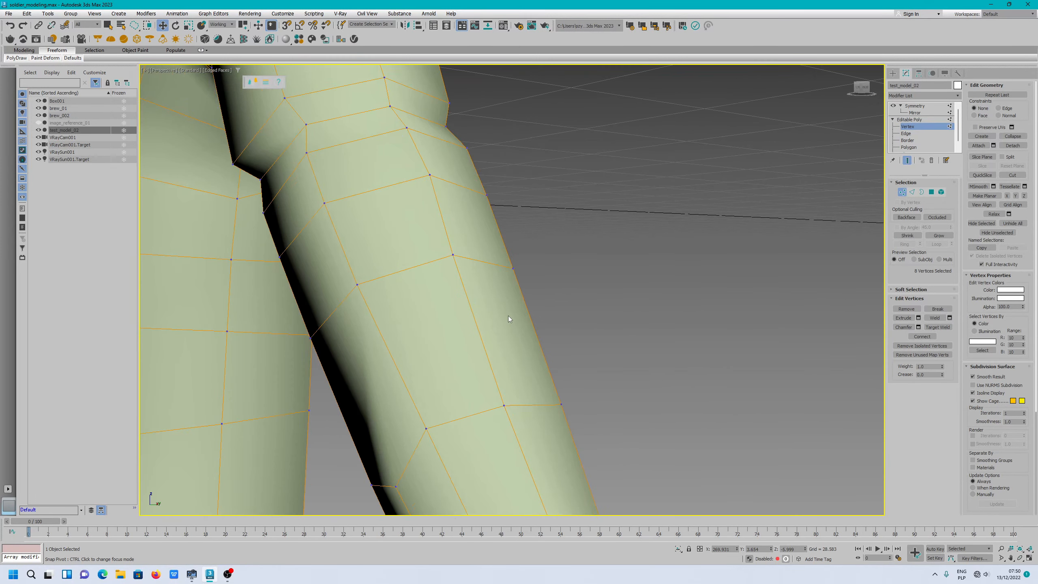
{"action": "middle_click_drag", "start_coordinate": [508, 316], "coordinate": [472, 297], "text": "alt"}
{"action": "right_click", "coordinate": [470, 265]}
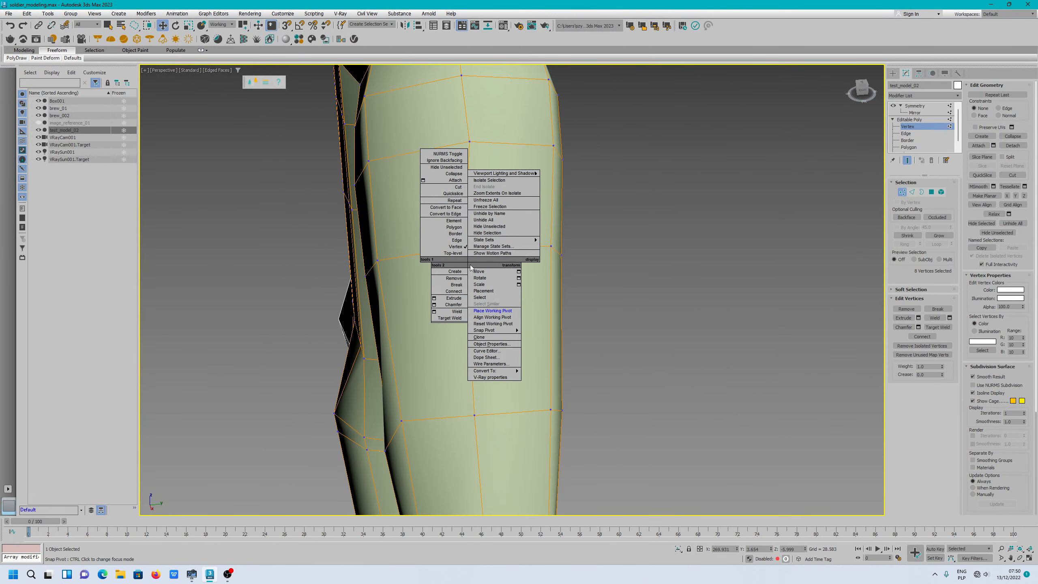
{"action": "left_click", "coordinate": [494, 309]}
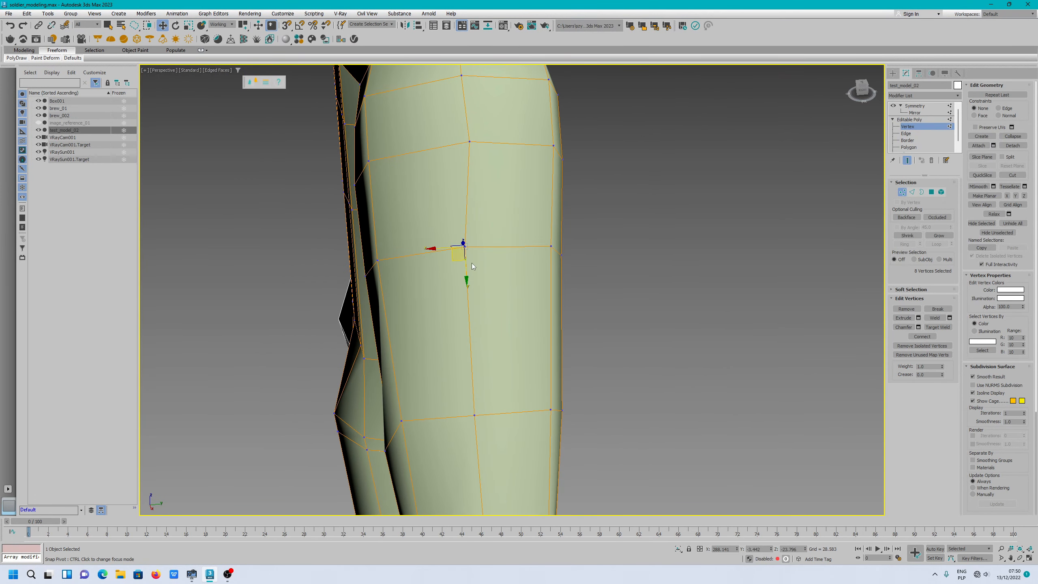
Switch to the Scale tool and place the working pivot for it on the same outer forearm vertex.
{"action": "scroll", "coordinate": [470, 267], "scroll_direction": "up", "scroll_amount": 2}
{"action": "middle_click_drag", "start_coordinate": [452, 260], "coordinate": [533, 235], "text": "alt"}
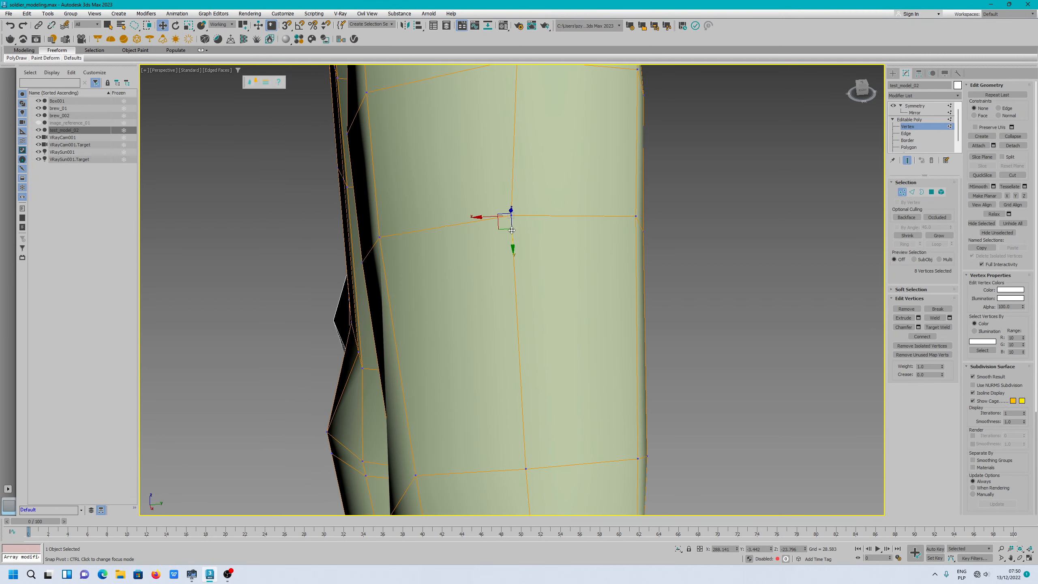
{"action": "key", "text": "e"}
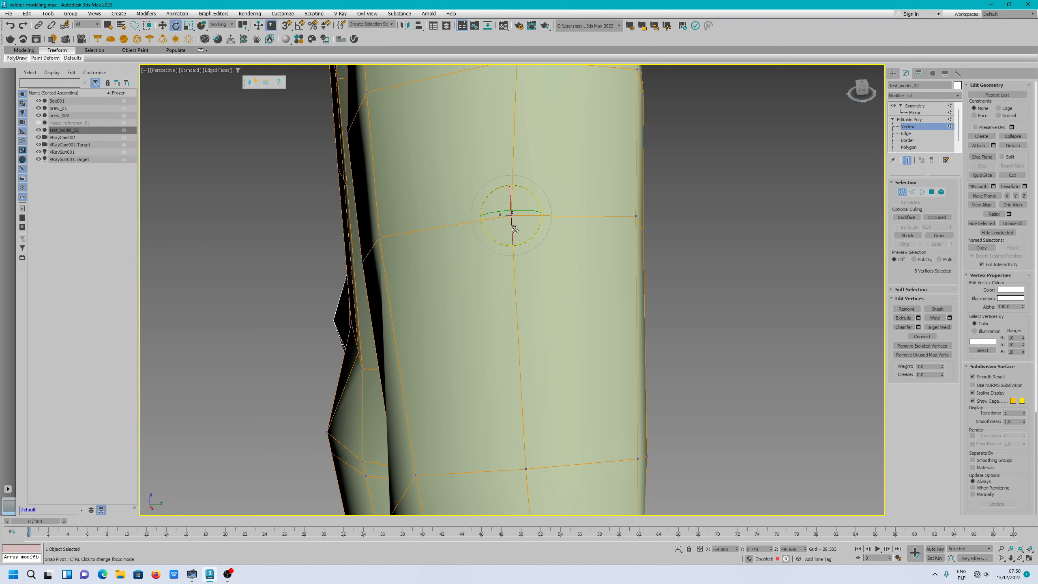
{"action": "key", "text": "r"}
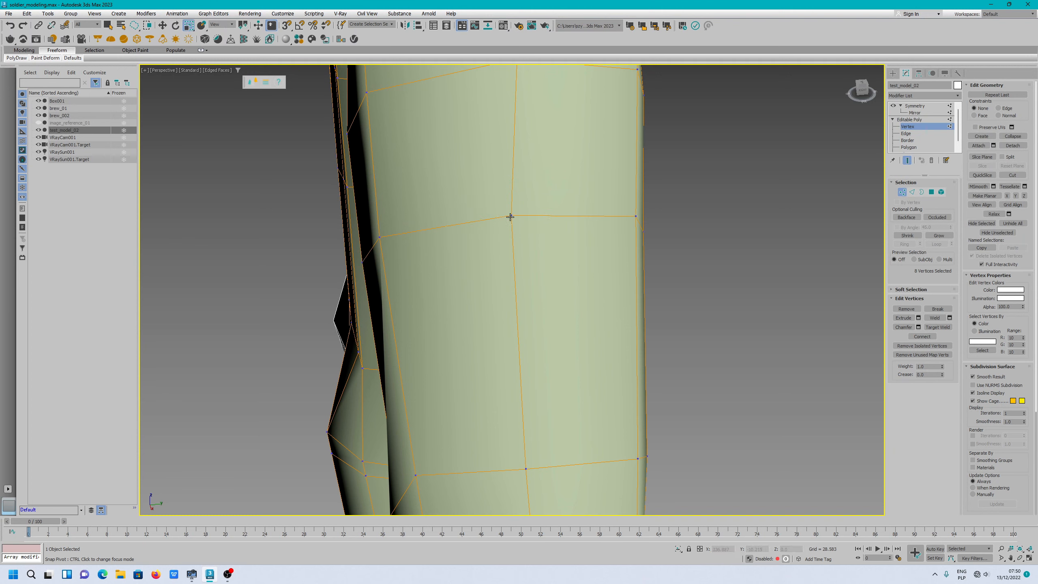
{"action": "right_click", "coordinate": [511, 217]}
{"action": "left_click", "coordinate": [532, 264]}
{"action": "key", "text": "r"}
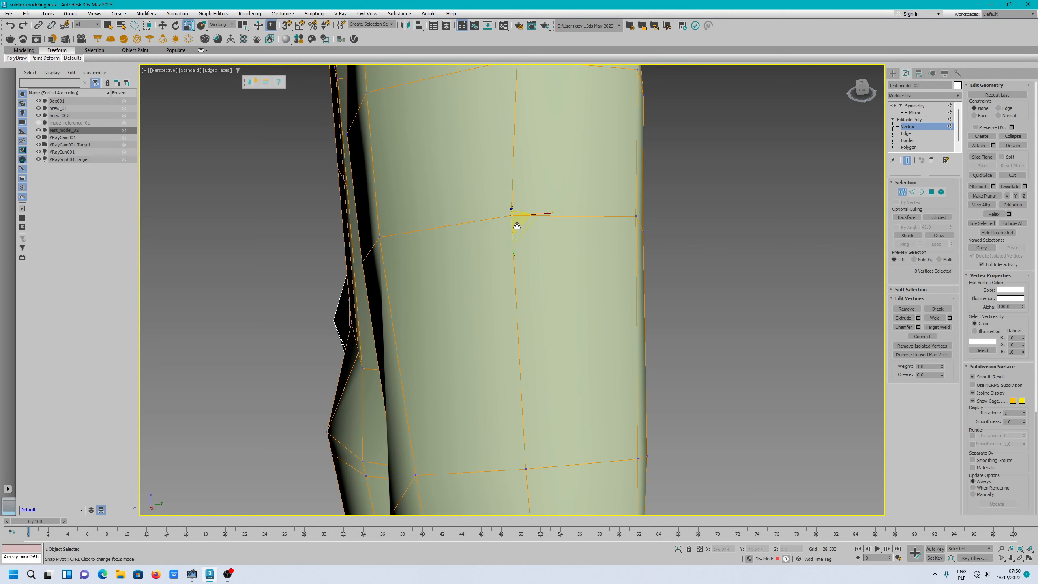
Align the working pivot on the forearm so its Y axis runs across the forearm and its X axis along it.
{"action": "right_click", "coordinate": [522, 224]}
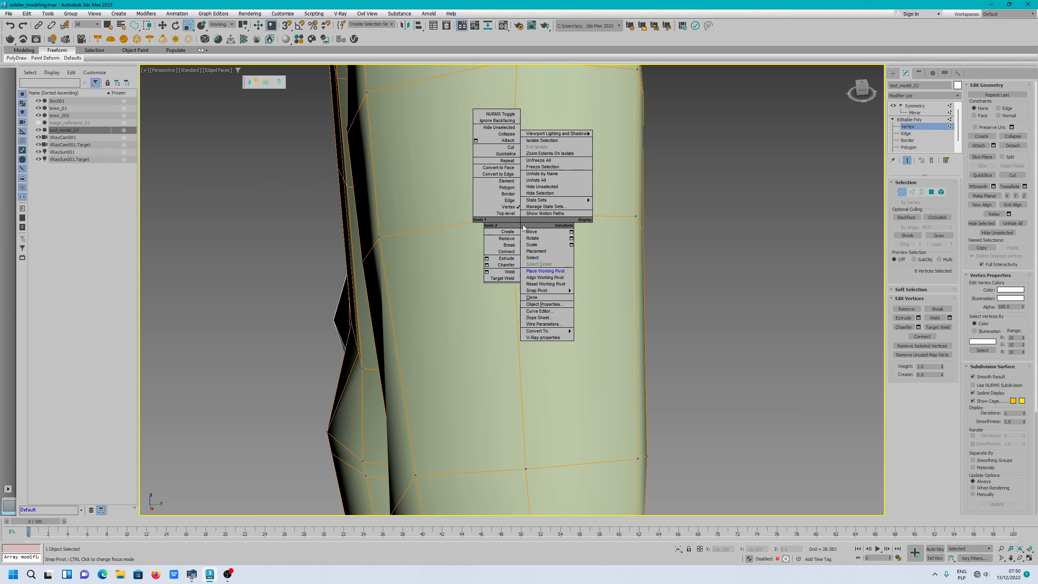
{"action": "left_click", "coordinate": [548, 278]}
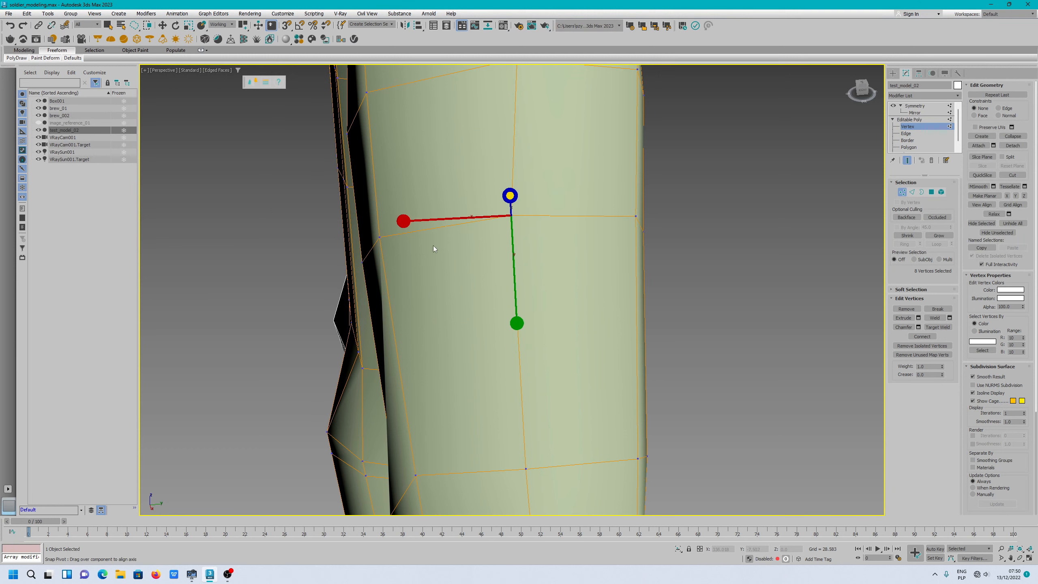
{"action": "key", "text": "r"}
{"action": "right_click", "coordinate": [522, 244]}
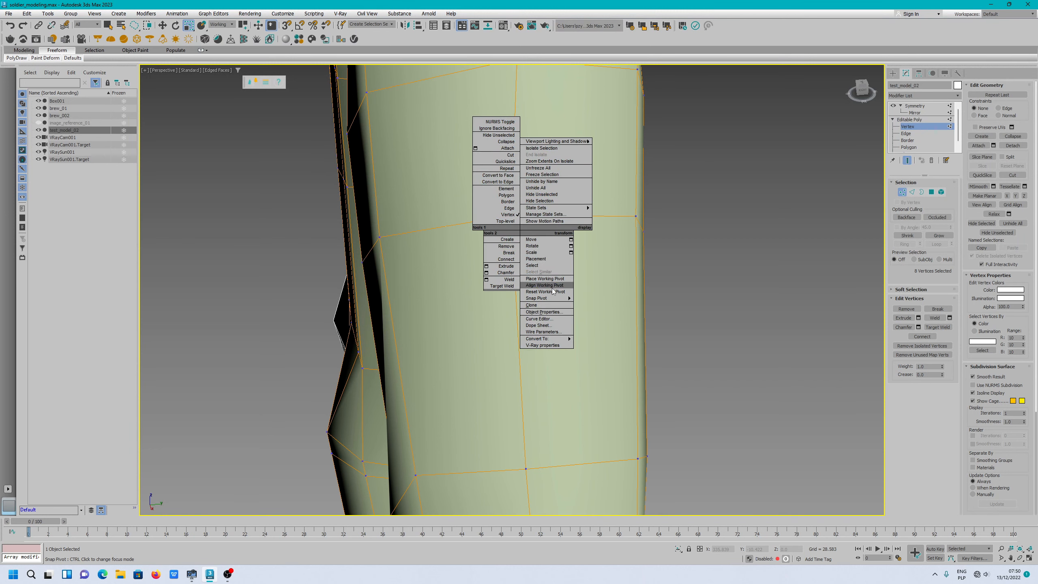
{"action": "left_click", "coordinate": [517, 287]}
{"action": "left_click_drag", "start_coordinate": [517, 323], "coordinate": [454, 229]}
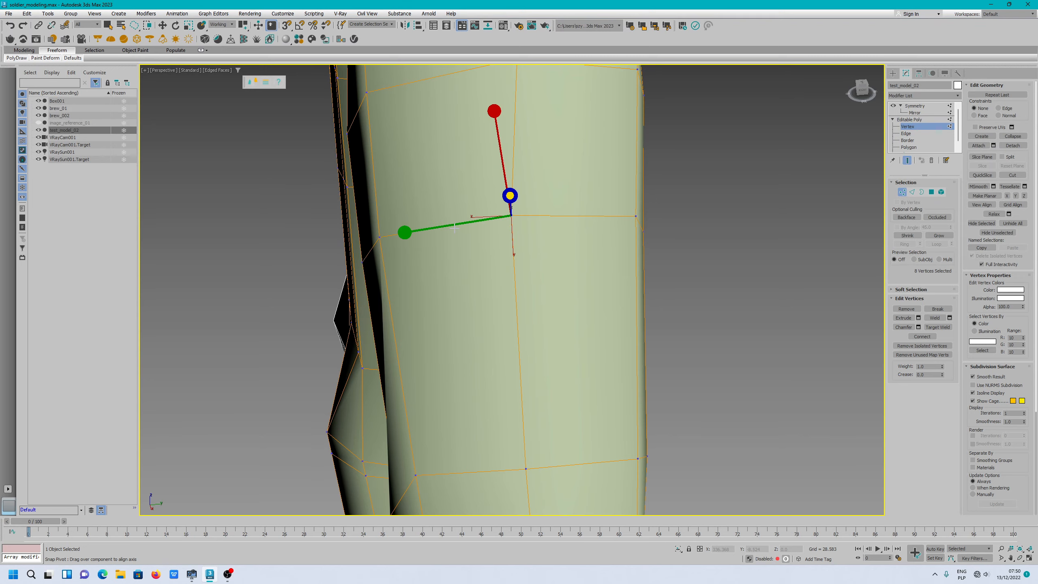
{"action": "key", "text": "r"}
{"action": "key", "text": "alt+w"}
{"action": "right_click", "coordinate": [506, 275]}
{"action": "right_click", "coordinate": [362, 383]}
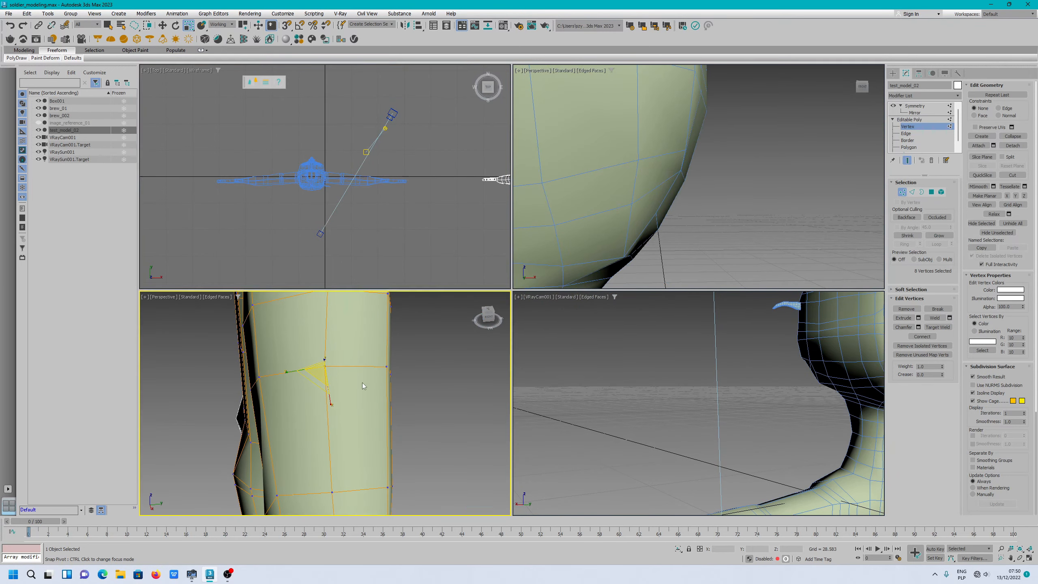
{"action": "key", "text": "alt+w"}
Select the forearm and hand vertices below the elbow and scale them slightly narrower about the aligned working pivot.
{"action": "middle_click_drag", "start_coordinate": [494, 338], "coordinate": [552, 349], "text": "alt"}
{"action": "scroll", "coordinate": [525, 325], "scroll_direction": "down", "scroll_amount": 6}
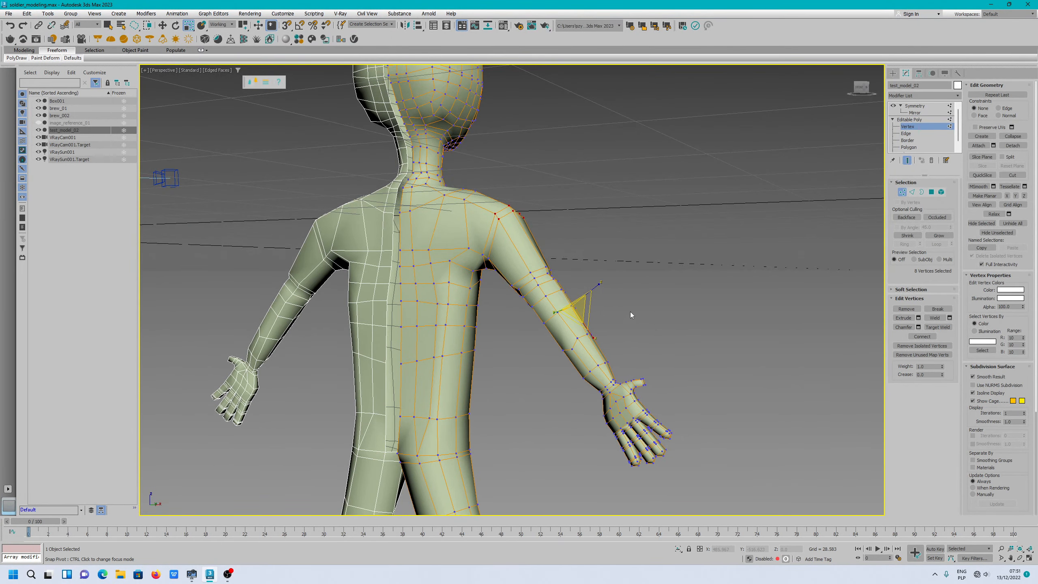
{"action": "mouse_move", "coordinate": [534, 328]}
{"action": "left_mouse_down"}
{"action": "mouse_move", "coordinate": [630, 495]}
{"action": "mouse_move", "coordinate": [539, 301]}
{"action": "left_mouse_up"}
{"action": "scroll", "coordinate": [571, 360], "scroll_direction": "up", "scroll_amount": 2}
{"action": "middle_click_drag", "start_coordinate": [571, 360], "coordinate": [529, 204]}
{"action": "scroll", "coordinate": [539, 265], "scroll_direction": "up", "scroll_amount": 2}
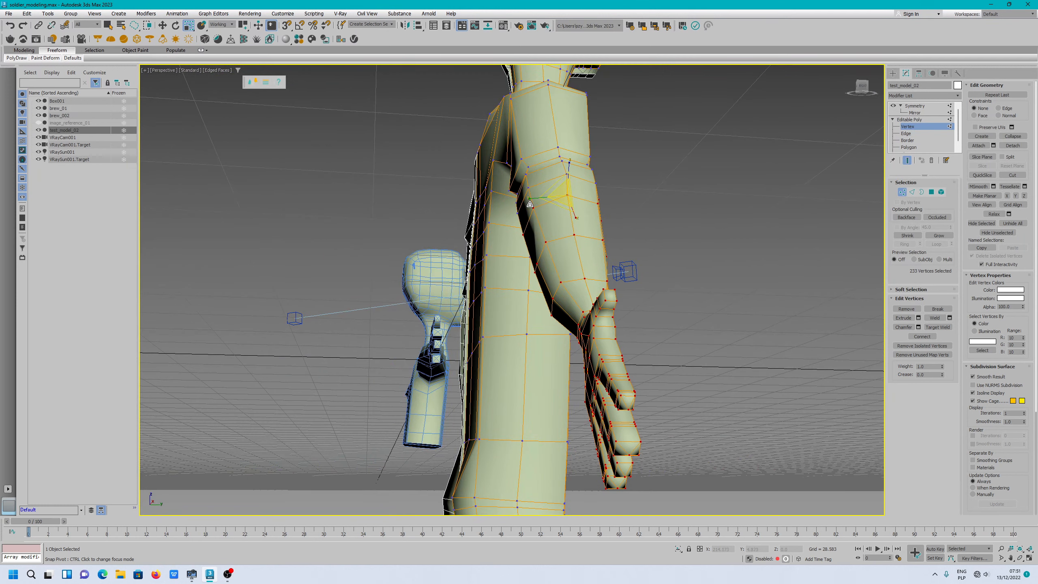
{"action": "left_click_drag", "start_coordinate": [531, 202], "coordinate": [536, 202]}
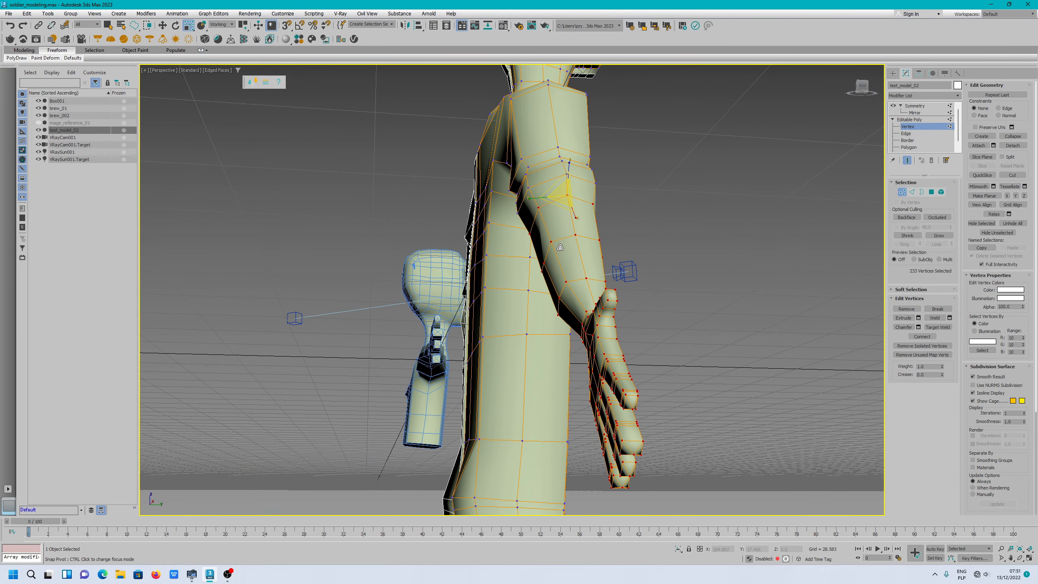
Examine the rescaled forearm from the front, along with the shoulders and head of the model.
{"action": "middle_click_drag", "start_coordinate": [574, 277], "coordinate": [495, 286], "text": "alt"}
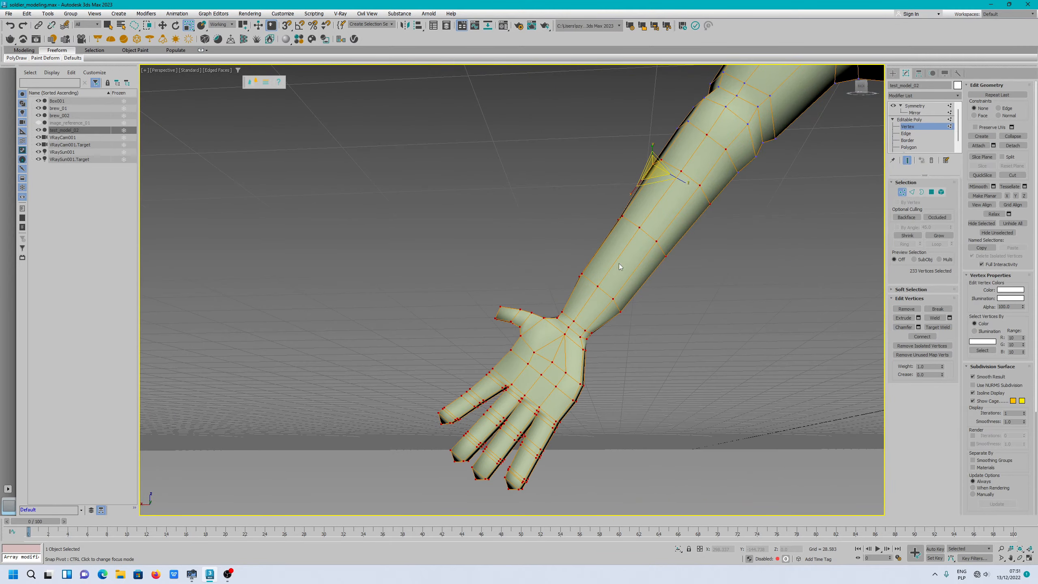
{"action": "middle_click_drag", "start_coordinate": [641, 253], "coordinate": [634, 270], "text": "alt"}
{"action": "scroll", "coordinate": [634, 268], "scroll_direction": "down", "scroll_amount": 5}
{"action": "middle_click_drag", "start_coordinate": [668, 190], "coordinate": [495, 295]}
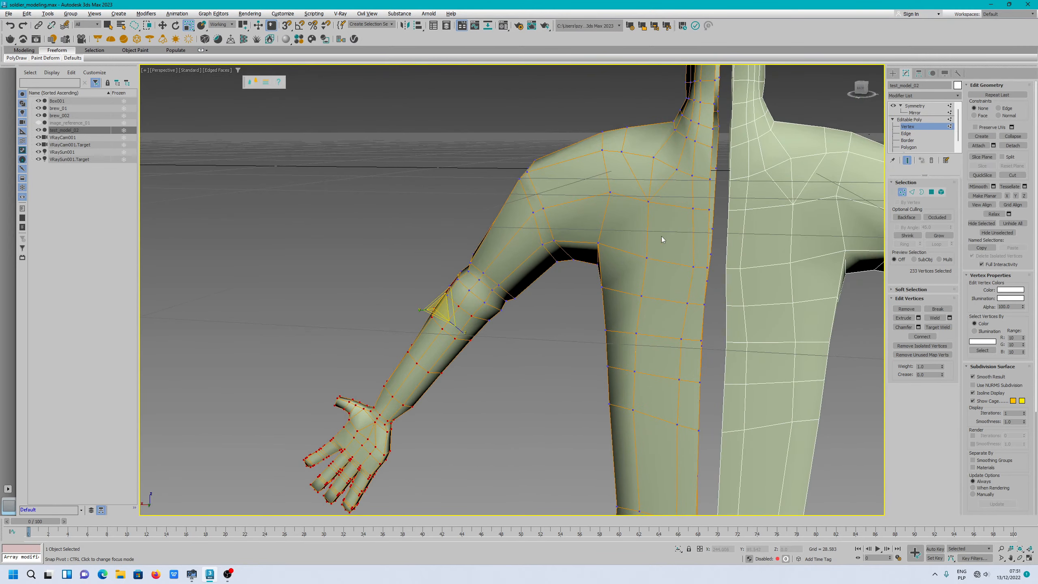
{"action": "middle_click_drag", "start_coordinate": [662, 236], "coordinate": [664, 251], "text": "alt"}
{"action": "scroll", "coordinate": [660, 275], "scroll_direction": "down", "scroll_amount": 4}
{"action": "middle_click_drag", "start_coordinate": [630, 293], "coordinate": [552, 260]}
{"action": "middle_click_drag", "start_coordinate": [550, 270], "coordinate": [517, 374]}
{"action": "scroll", "coordinate": [535, 265], "scroll_direction": "up", "scroll_amount": 1}
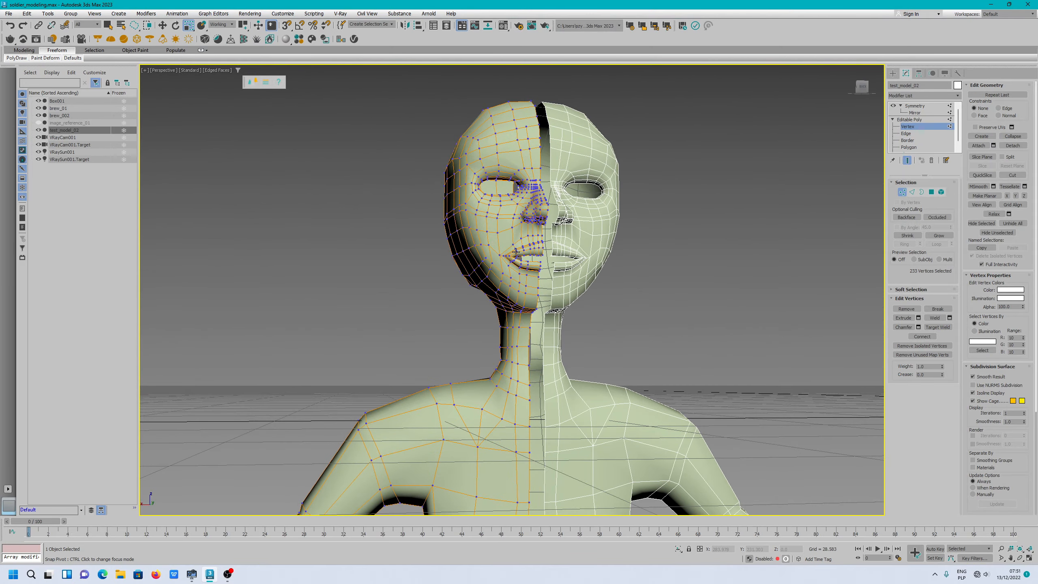
Select only the single vertex just above the corner of the upper lip and place the working pivot on it.
{"action": "mouse_move", "coordinate": [516, 252]}
{"action": "middle_mouse_down", "text": "alt"}
{"action": "mouse_move", "coordinate": [522, 279]}
{"action": "mouse_move", "coordinate": [518, 257]}
{"action": "middle_mouse_up", "text": "alt"}
{"action": "scroll", "coordinate": [512, 230], "scroll_direction": "up", "scroll_amount": 4}
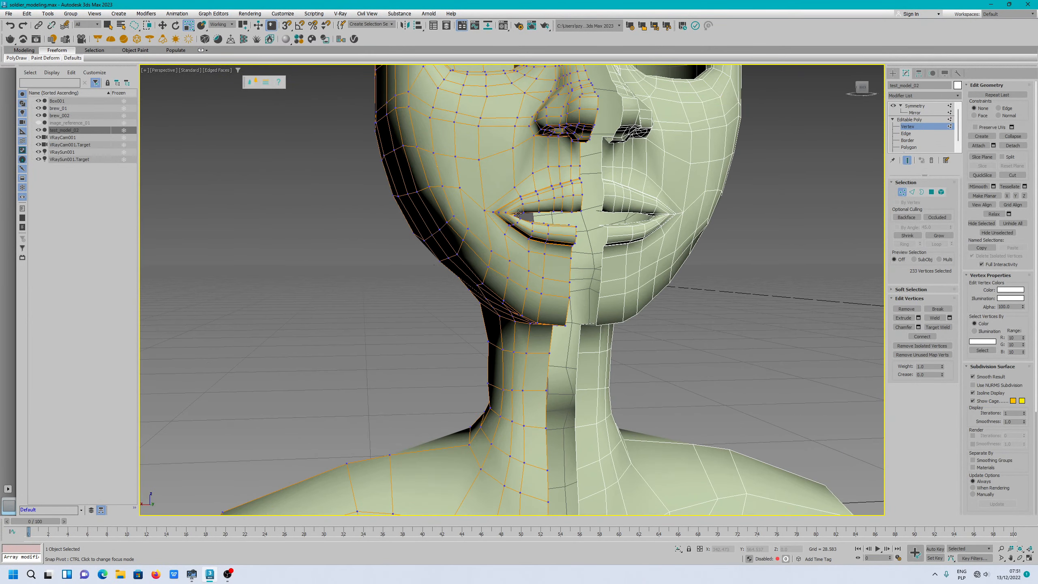
{"action": "left_click", "coordinate": [515, 187]}
{"action": "right_click", "coordinate": [516, 188]}
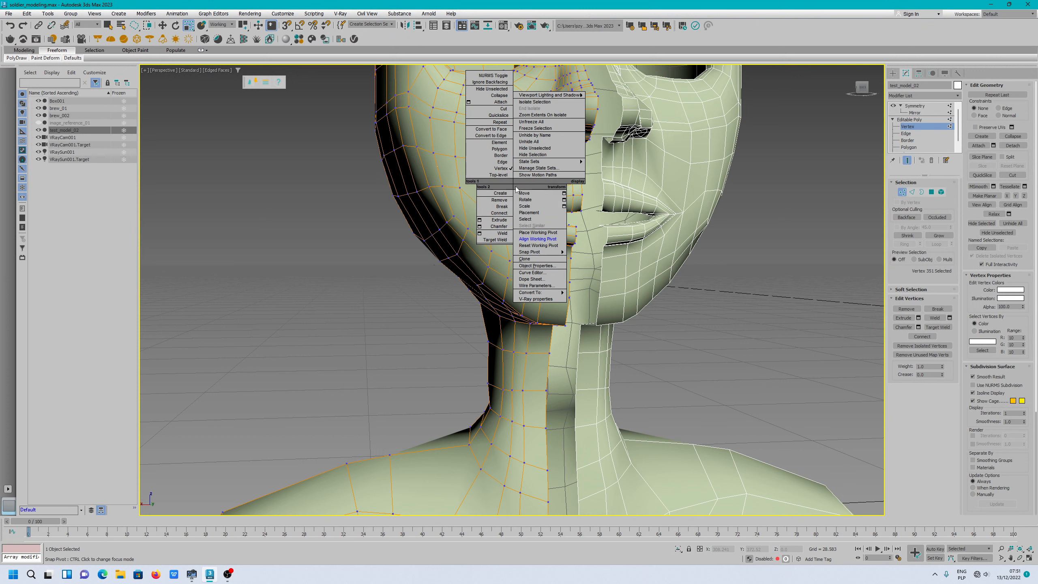
{"action": "left_click", "coordinate": [537, 239]}
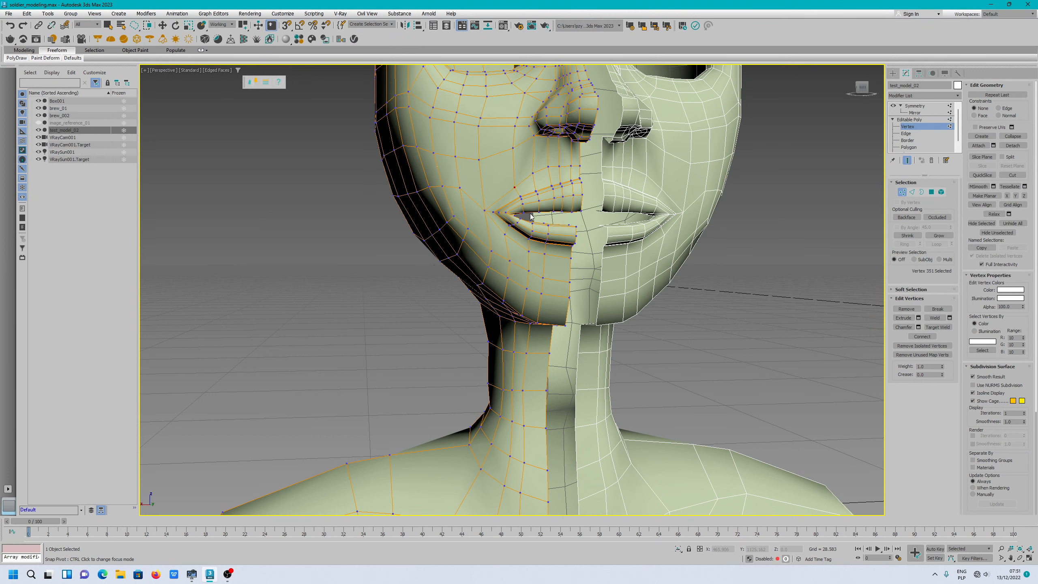
{"action": "right_click", "coordinate": [516, 191]}
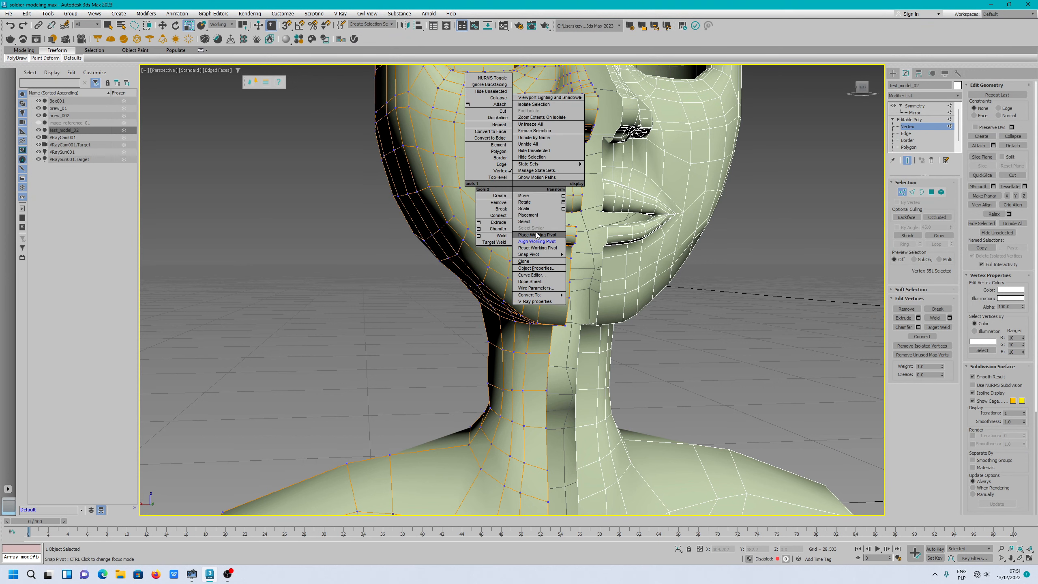
{"action": "left_click", "coordinate": [537, 234]}
{"action": "left_click", "coordinate": [515, 188]}
{"action": "key", "text": "r"}
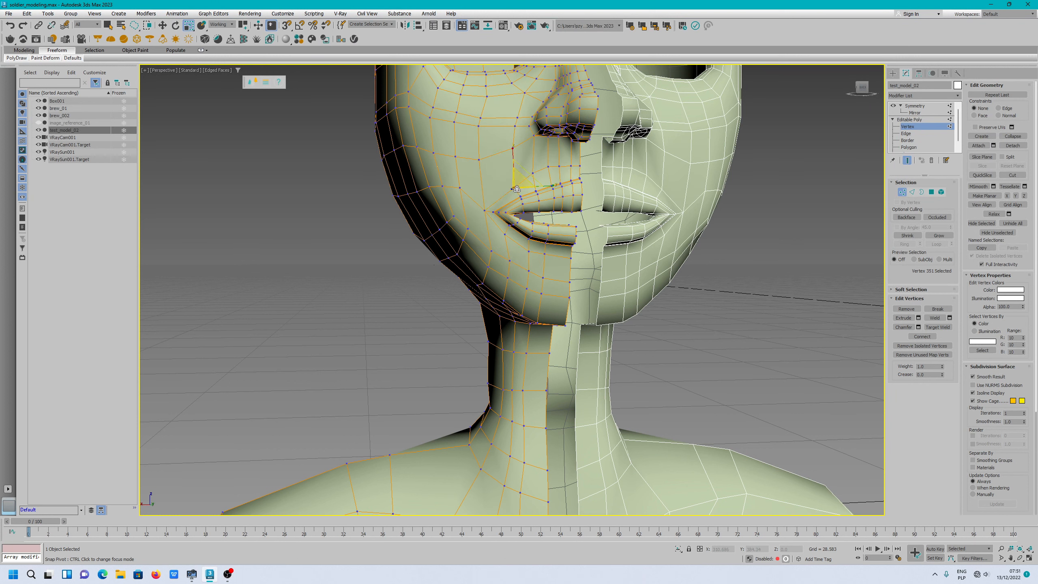
Go through the working pivot placement with the Rotate and Scale tools at the upper-lip vertex, ending on the Move tool.
{"action": "key", "text": "e"}
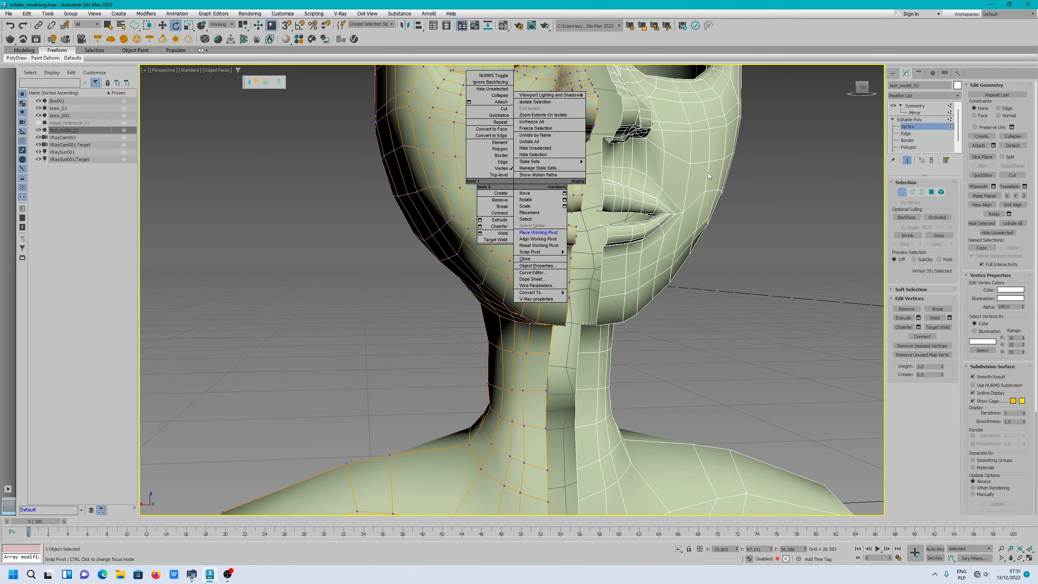
{"action": "left_click", "coordinate": [538, 233]}
{"action": "key", "text": "r"}
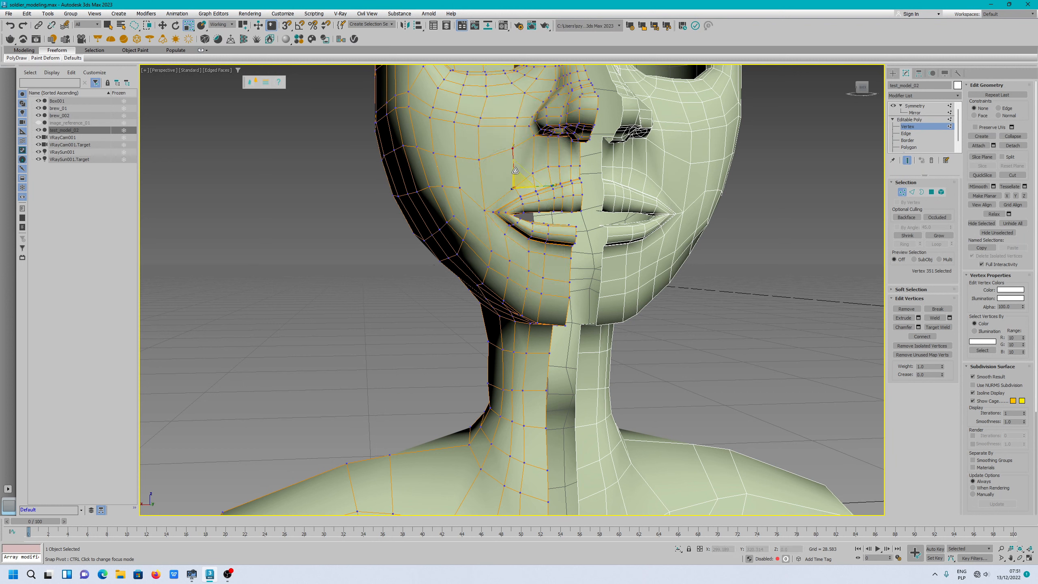
{"action": "right_click", "coordinate": [519, 179]}
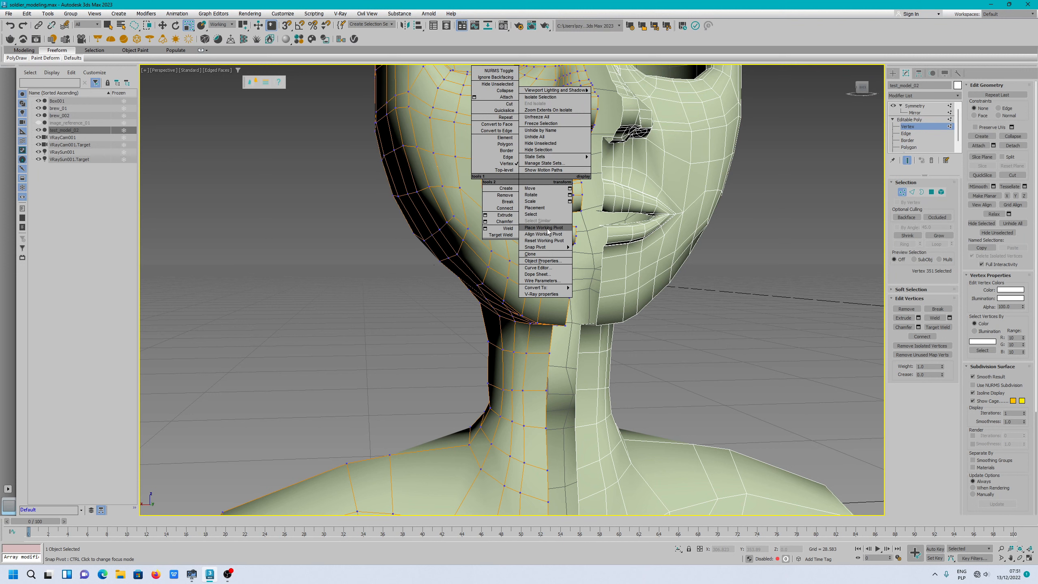
{"action": "left_click", "coordinate": [548, 229]}
{"action": "right_click", "coordinate": [518, 189]}
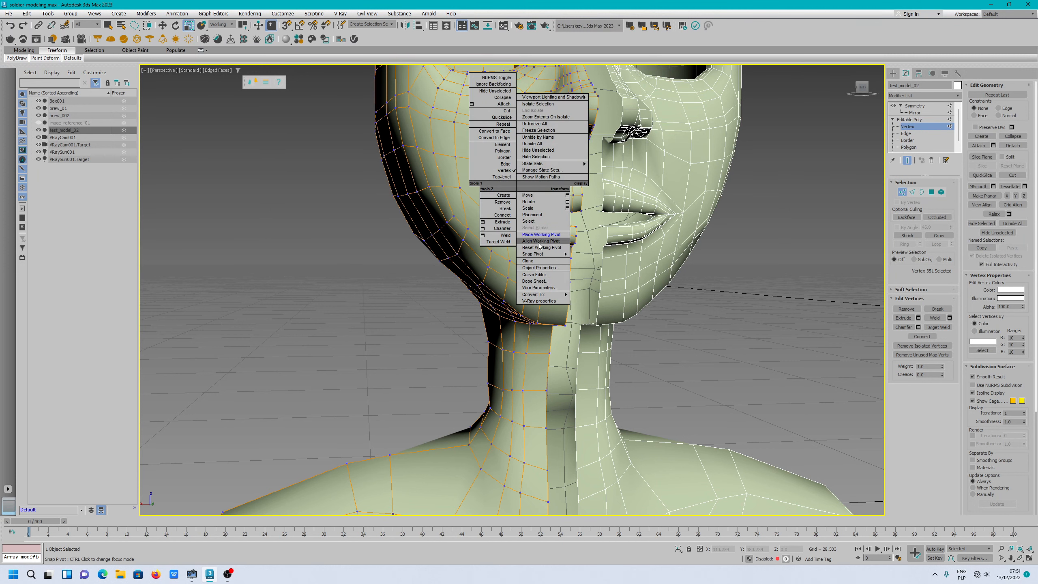
{"action": "left_click", "coordinate": [567, 245]}
{"action": "key", "text": "w"}
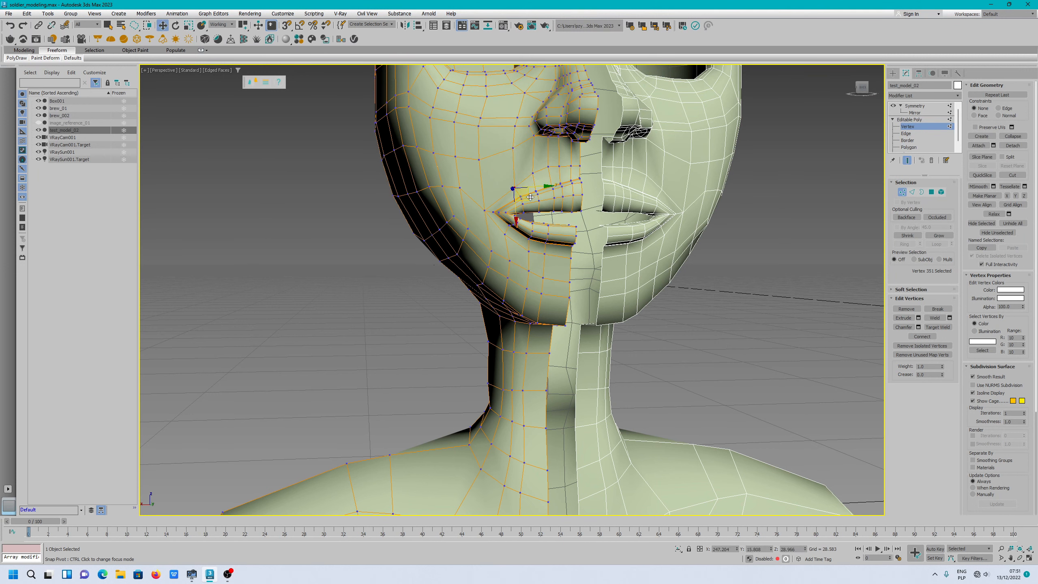
Enable Viewport Clipping for the perspective view while close to the selected vertex at the corner of the mouth.
{"action": "mouse_move", "coordinate": [542, 224]}
{"action": "middle_mouse_down", "text": "alt"}
{"action": "mouse_move", "coordinate": [526, 255]}
{"action": "mouse_move", "coordinate": [525, 233]}
{"action": "middle_mouse_up", "text": "alt"}
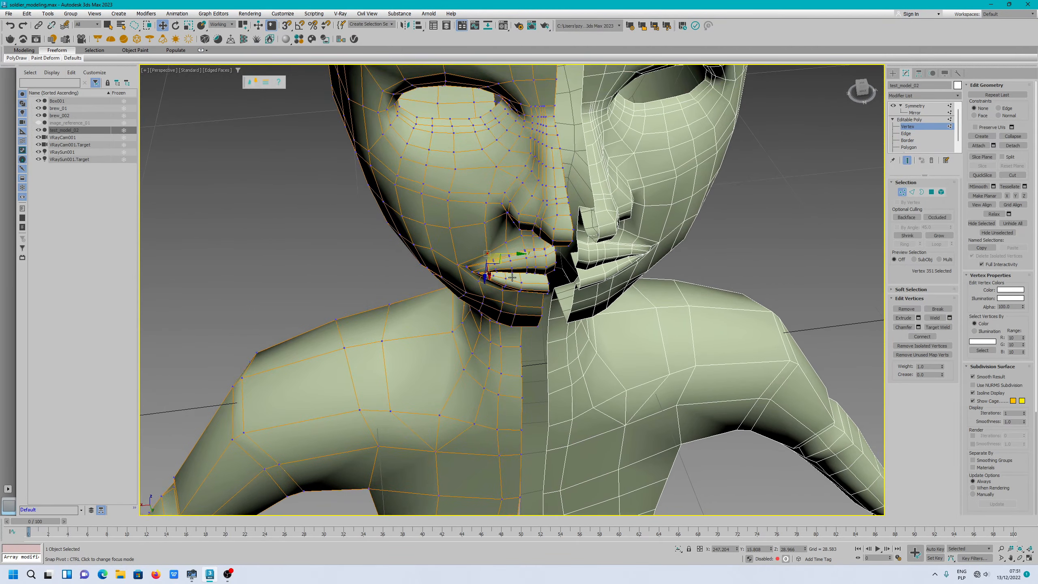
{"action": "scroll", "coordinate": [509, 274], "scroll_direction": "up", "scroll_amount": 8}
{"action": "middle_click_drag", "start_coordinate": [424, 180], "coordinate": [500, 167], "text": "alt"}
{"action": "middle_click_drag", "start_coordinate": [386, 71], "coordinate": [436, 252]}
{"action": "scroll", "coordinate": [566, 316], "scroll_direction": "down", "scroll_amount": 4}
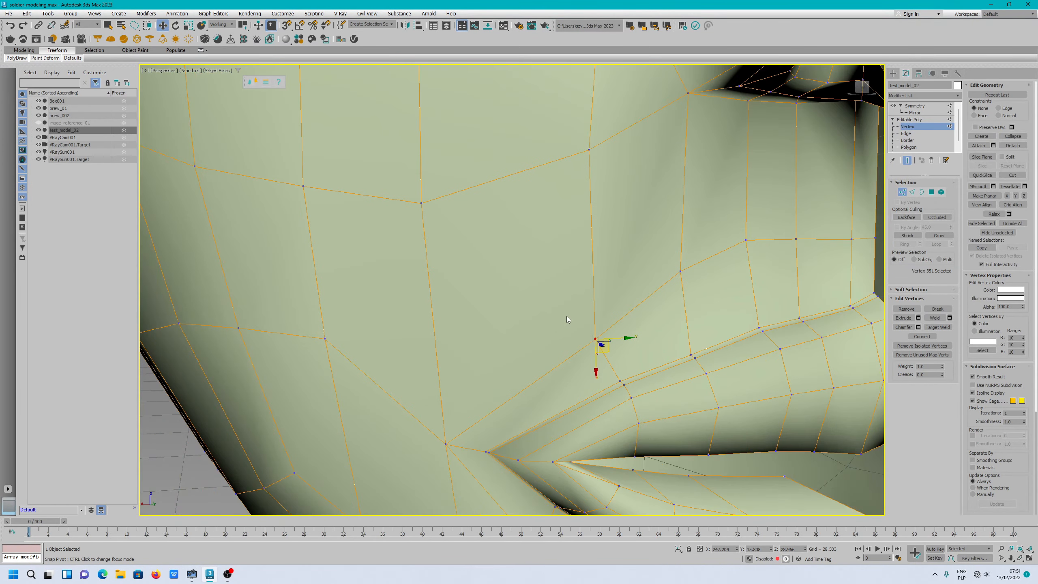
{"action": "middle_click_drag", "start_coordinate": [658, 305], "coordinate": [603, 287]}
{"action": "scroll", "coordinate": [573, 261], "scroll_direction": "up", "scroll_amount": 4}
{"action": "middle_click_drag", "start_coordinate": [769, 237], "coordinate": [581, 276]}
{"action": "scroll", "coordinate": [580, 282], "scroll_direction": "down", "scroll_amount": 3}
{"action": "scroll", "coordinate": [581, 282], "scroll_direction": "up", "scroll_amount": 1}
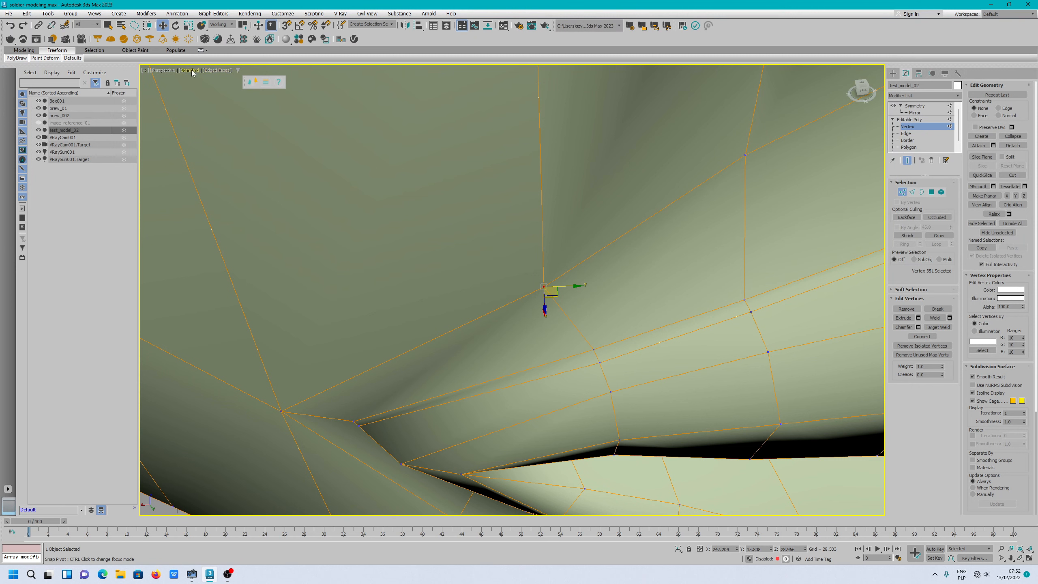
{"action": "left_click", "coordinate": [168, 70]}
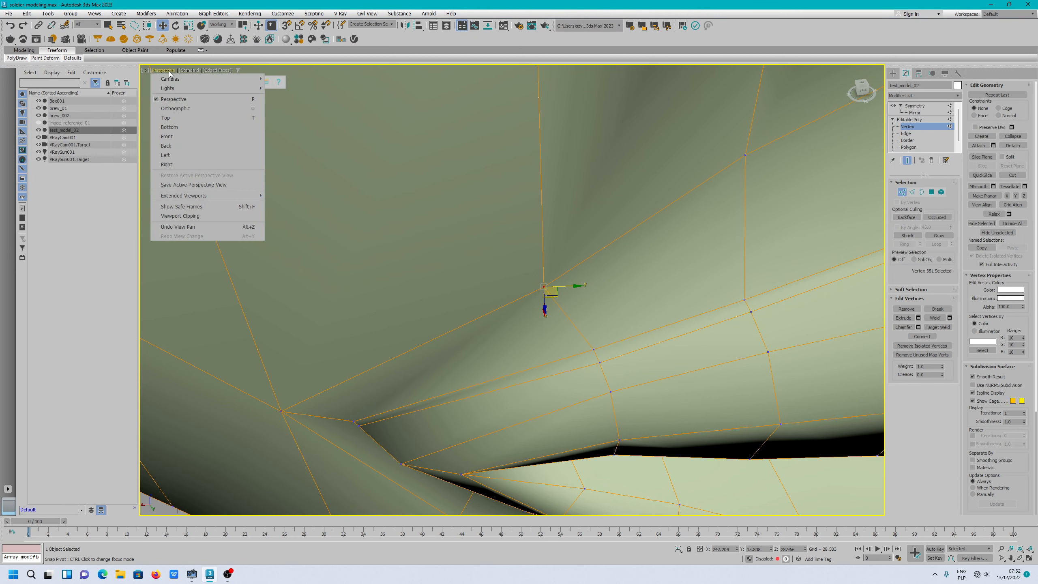
{"action": "left_click", "coordinate": [195, 216]}
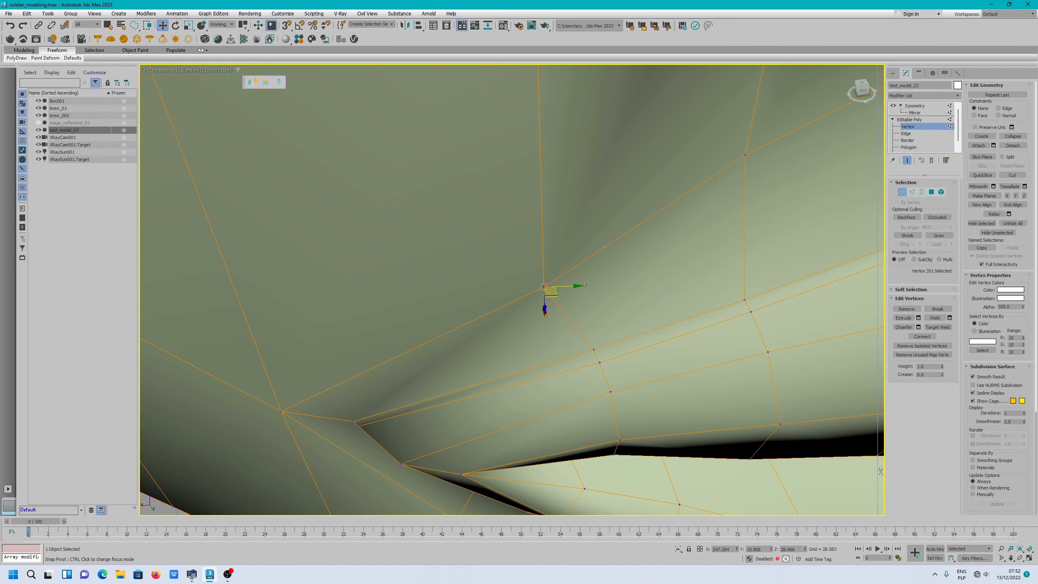
Fine-tune the perspective view's clipping limit and check the mesh around the corner of the mouth from close range and several angles.
{"action": "middle_click_drag", "start_coordinate": [755, 427], "coordinate": [603, 352], "text": "alt"}
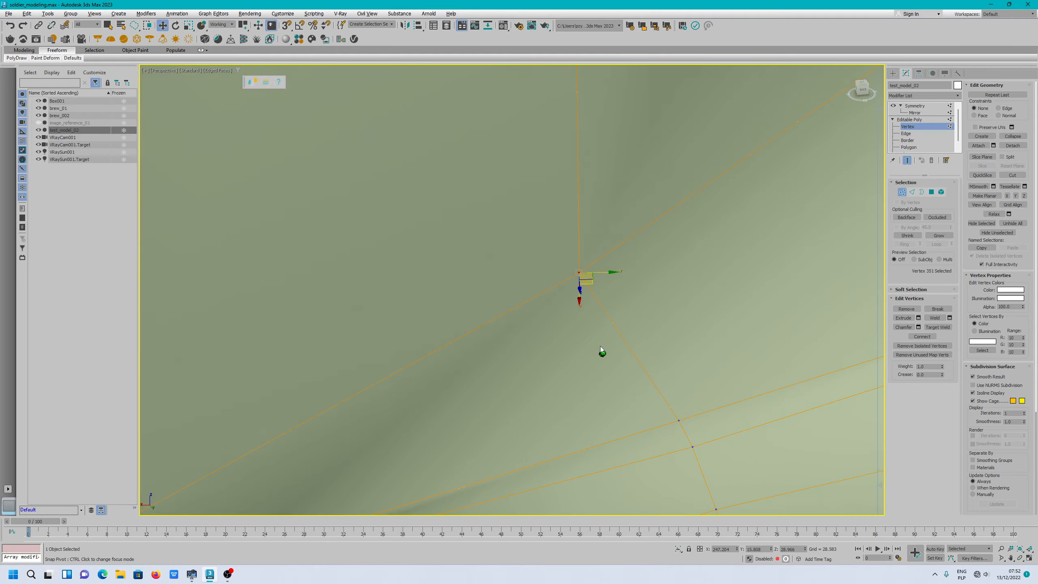
{"action": "scroll", "coordinate": [537, 305], "scroll_direction": "down", "scroll_amount": 8}
{"action": "scroll", "coordinate": [538, 306], "scroll_direction": "up", "scroll_amount": 4}
{"action": "scroll", "coordinate": [768, 454], "scroll_direction": "up", "scroll_amount": 1}
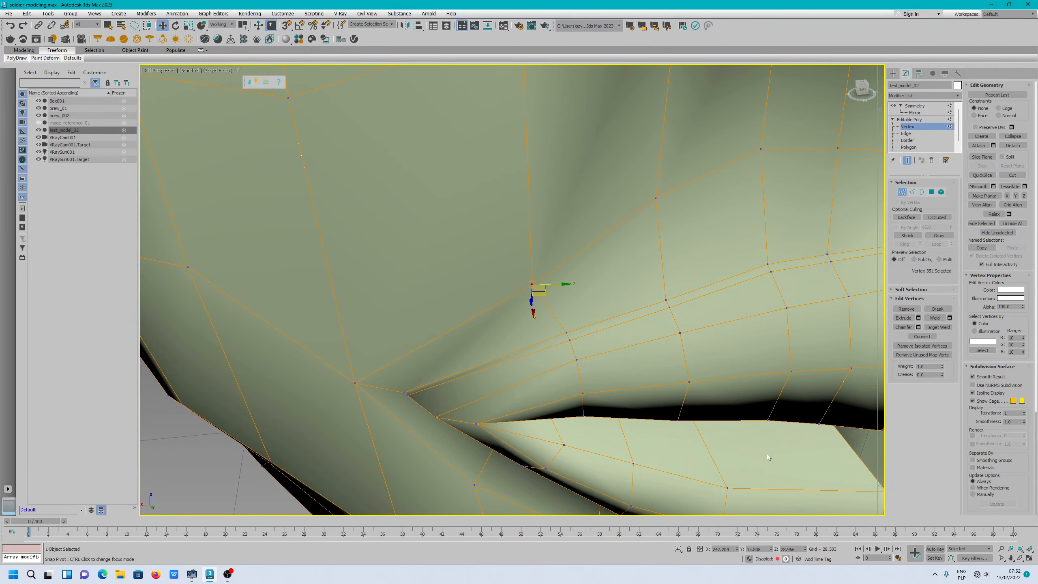
{"action": "mouse_move", "coordinate": [881, 486]}
{"action": "left_mouse_down"}
{"action": "mouse_move", "coordinate": [880, 442]}
{"action": "mouse_move", "coordinate": [879, 479]}
{"action": "left_mouse_up"}
{"action": "middle_click_drag", "start_coordinate": [562, 332], "coordinate": [560, 289], "text": "alt"}
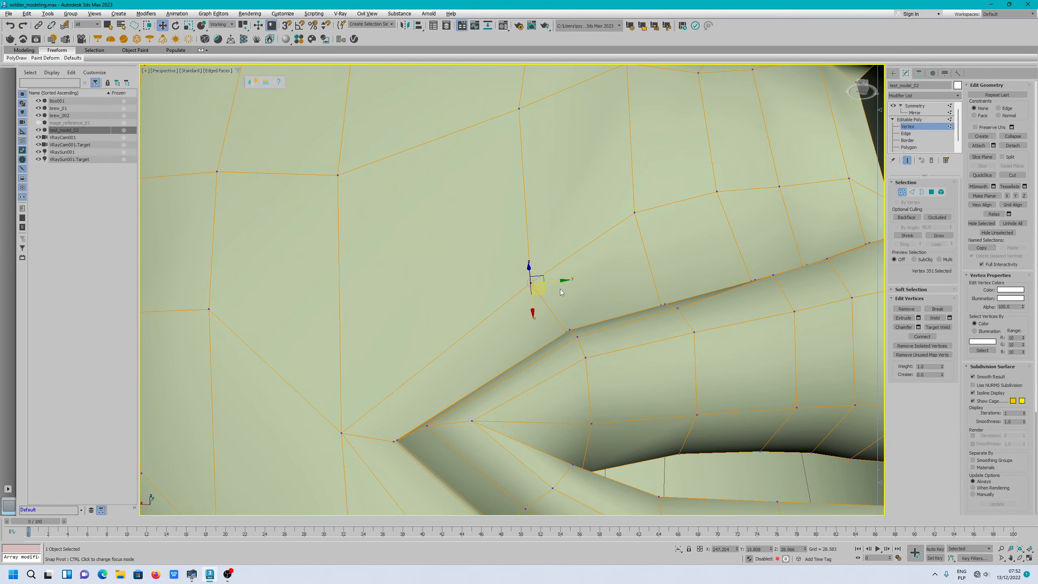
{"action": "scroll", "coordinate": [560, 289], "scroll_direction": "up", "scroll_amount": 4}
{"action": "scroll", "coordinate": [564, 321], "scroll_direction": "down", "scroll_amount": 5}
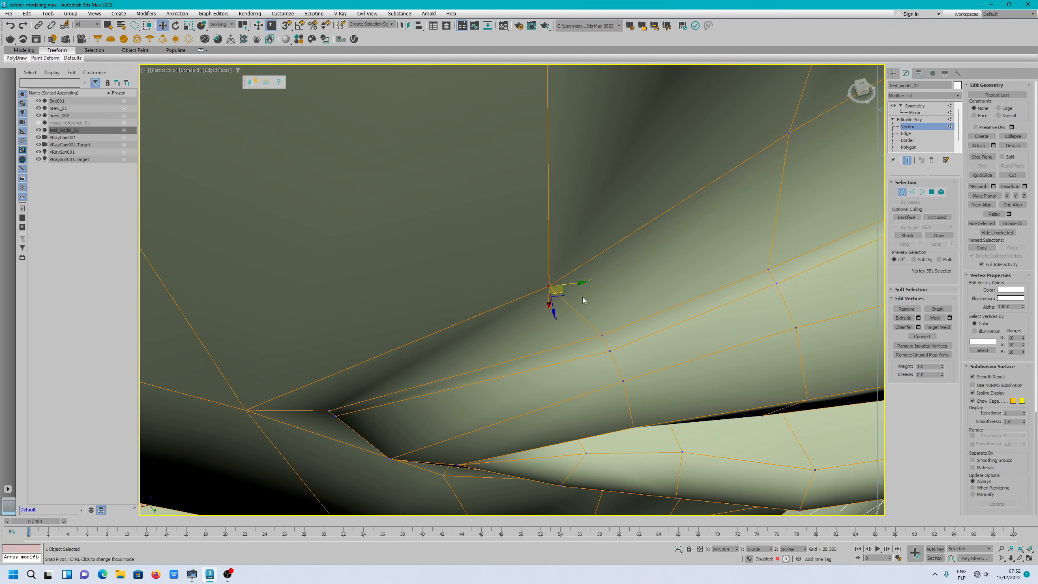
Align the working pivot's axes at the selected upper-lip vertex to nearby mesh components with Align Working Pivot, ending on the Move tool.
{"action": "right_click", "coordinate": [587, 281]}
{"action": "right_click", "coordinate": [552, 288]}
{"action": "left_click", "coordinate": [573, 352]}
{"action": "right_click", "coordinate": [560, 295]}
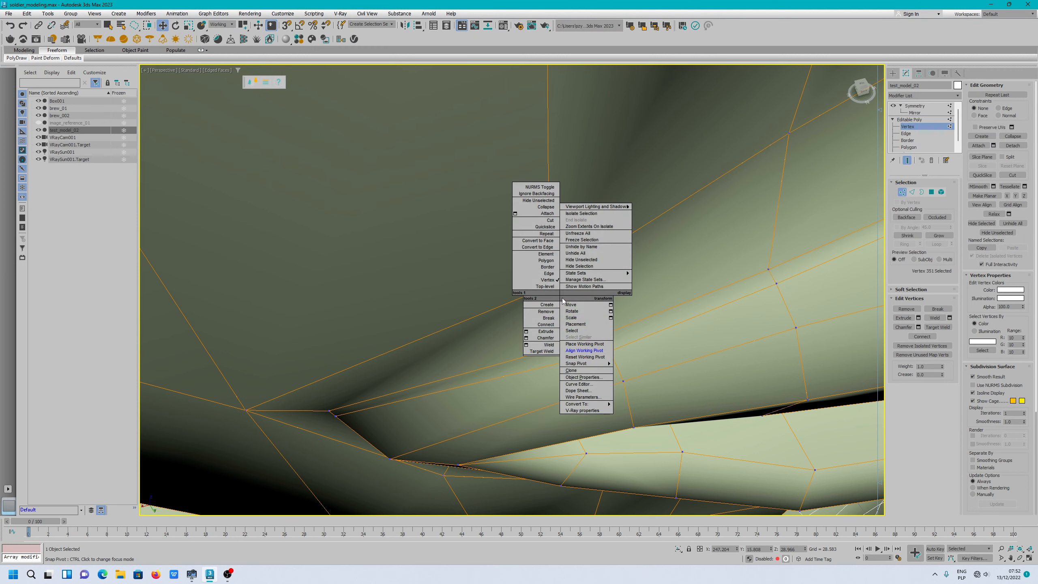
{"action": "left_click", "coordinate": [596, 352]}
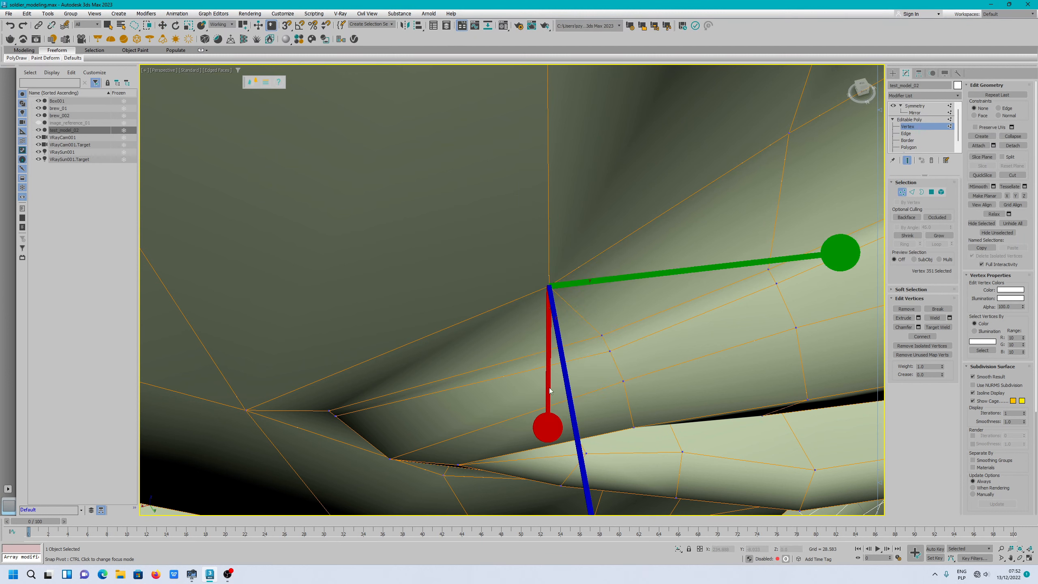
{"action": "left_click_drag", "start_coordinate": [545, 426], "coordinate": [356, 273]}
{"action": "mouse_move", "coordinate": [648, 348]}
{"action": "middle_mouse_down", "text": "alt"}
{"action": "mouse_move", "coordinate": [657, 310]}
{"action": "mouse_move", "coordinate": [701, 301]}
{"action": "mouse_move", "coordinate": [633, 342]}
{"action": "middle_mouse_up", "text": "alt"}
{"action": "mouse_move", "coordinate": [585, 374]}
{"action": "left_mouse_down"}
{"action": "mouse_move", "coordinate": [610, 361]}
{"action": "mouse_move", "coordinate": [593, 370]}
{"action": "left_mouse_up"}
{"action": "key", "text": "w"}
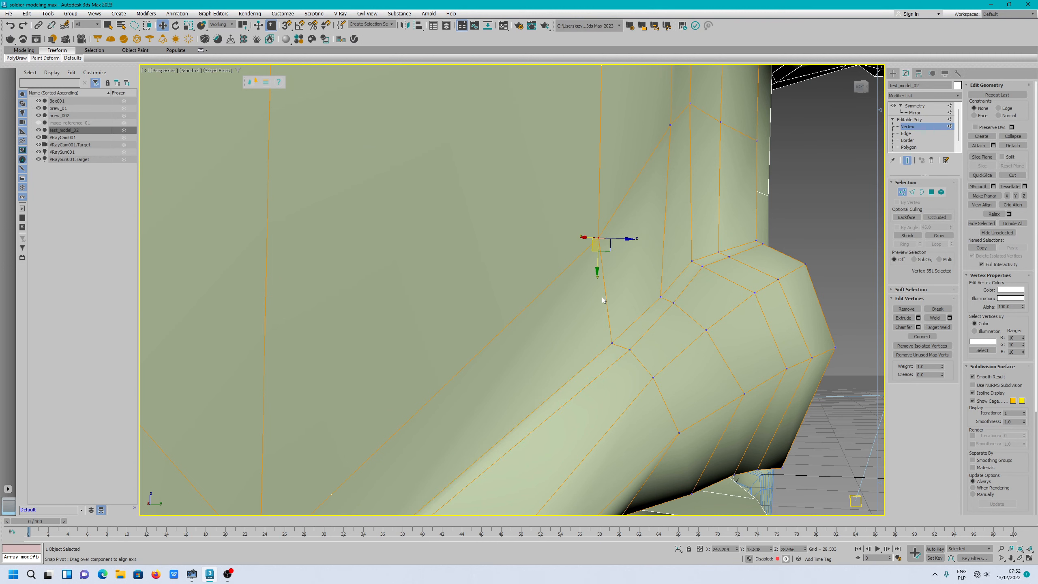
{"action": "mouse_move", "coordinate": [612, 298]}
{"action": "middle_mouse_down", "text": "alt"}
{"action": "mouse_move", "coordinate": [582, 317]}
{"action": "mouse_move", "coordinate": [589, 281]}
{"action": "mouse_move", "coordinate": [603, 295]}
{"action": "middle_mouse_up", "text": "alt"}
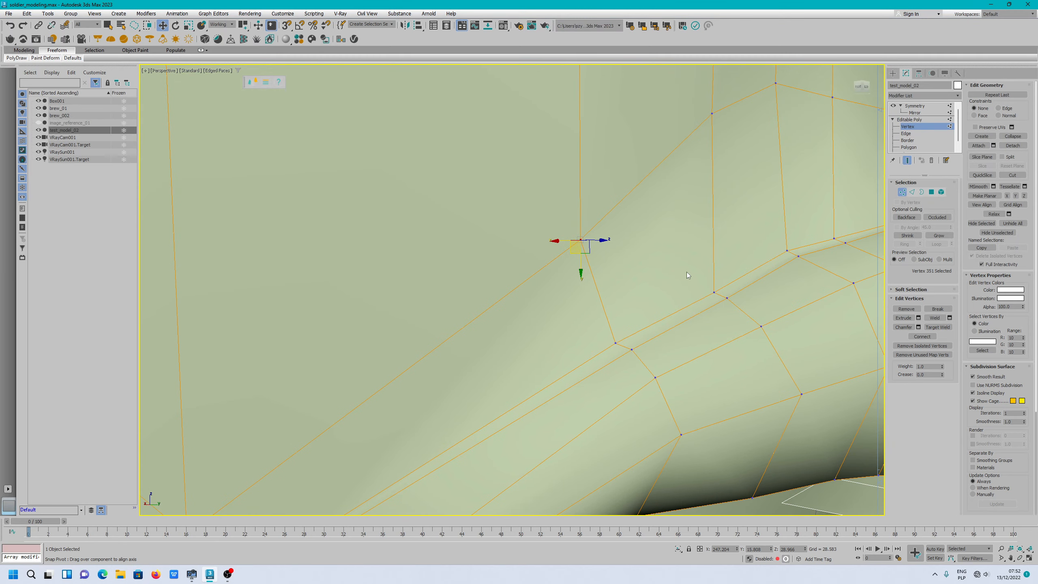
Leave vertex editing for the pivot settings and place the working pivot on the vertex just above the corner of the upper lip.
{"action": "left_click", "coordinate": [917, 74]}
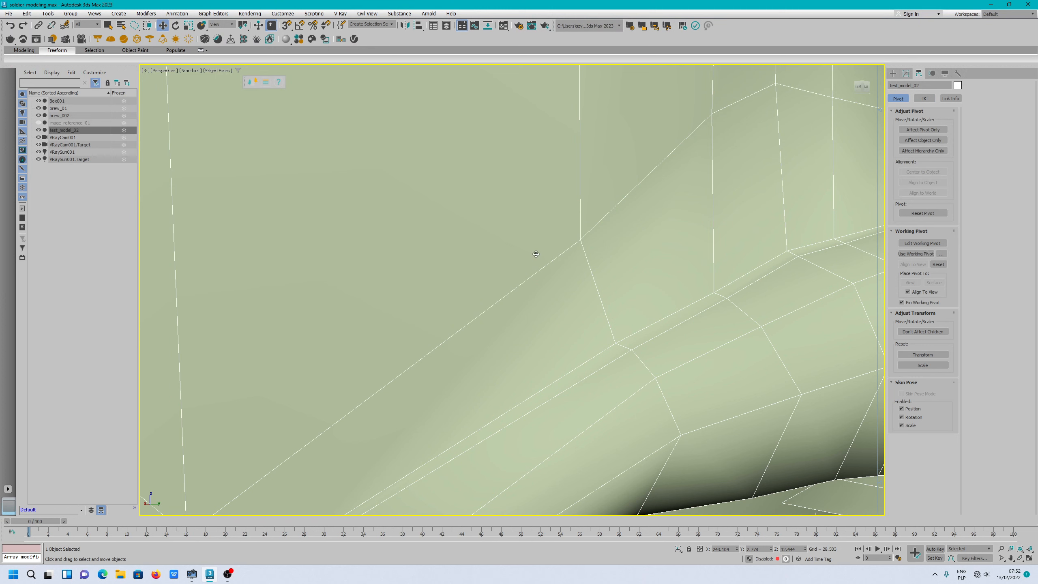
{"action": "right_click", "coordinate": [578, 242]}
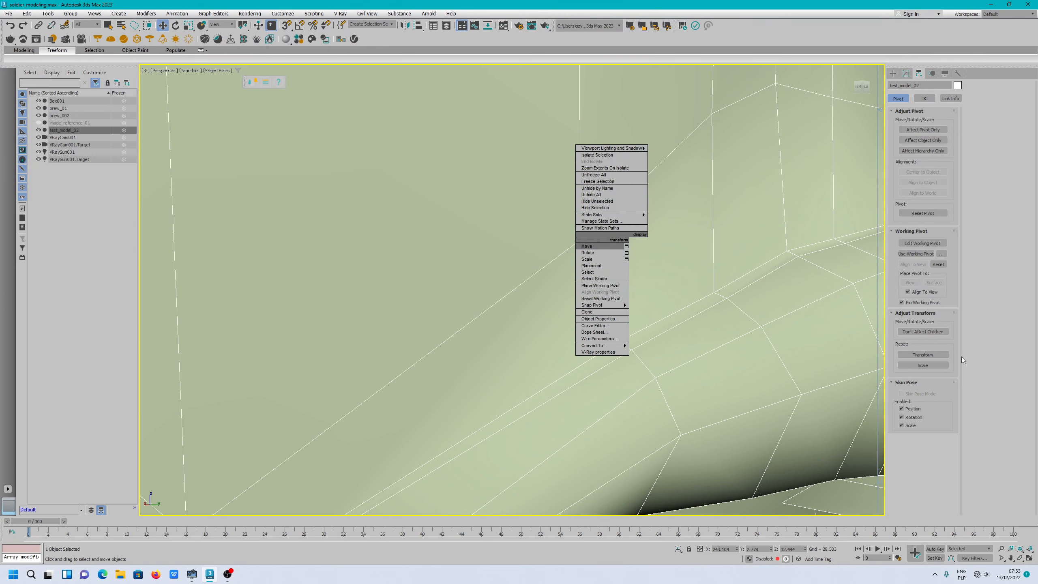
{"action": "left_click", "coordinate": [606, 287]}
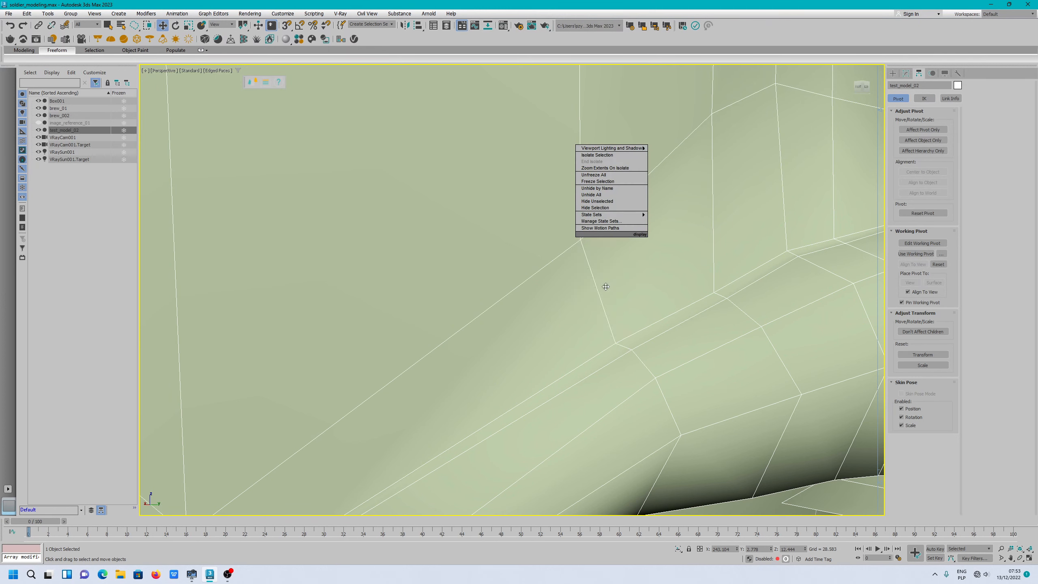
{"action": "left_click", "coordinate": [580, 240]}
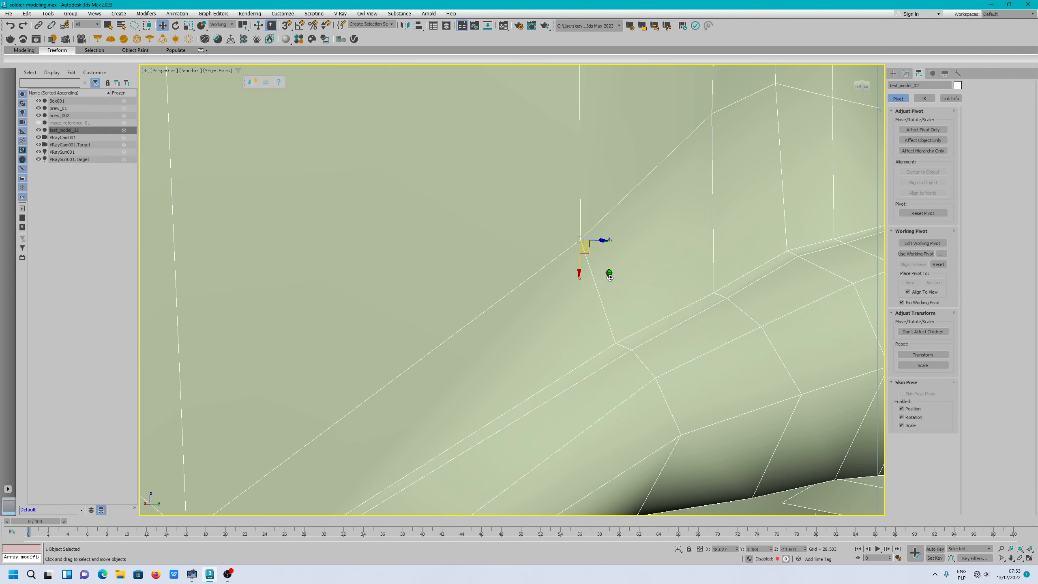
{"action": "middle_click_drag", "start_coordinate": [596, 254], "coordinate": [609, 266], "text": "alt"}
Rotate the working pivot about its Y axis in Edit Working Pivot mode so its Z axis swings upward, and leave that mode.
{"action": "left_click", "coordinate": [924, 243]}
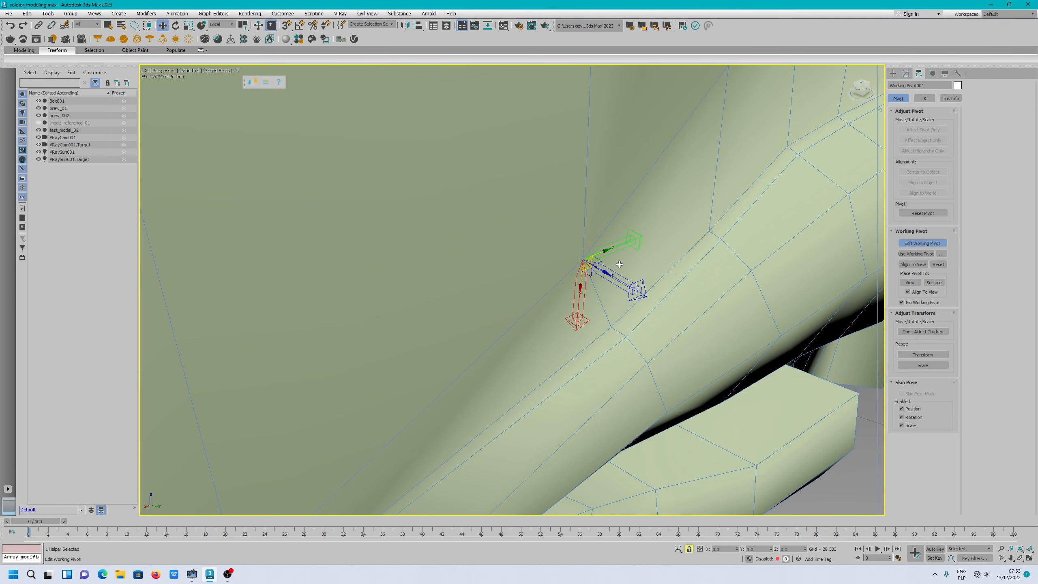
{"action": "key", "text": "e"}
{"action": "left_click_drag", "start_coordinate": [605, 266], "coordinate": [613, 213]}
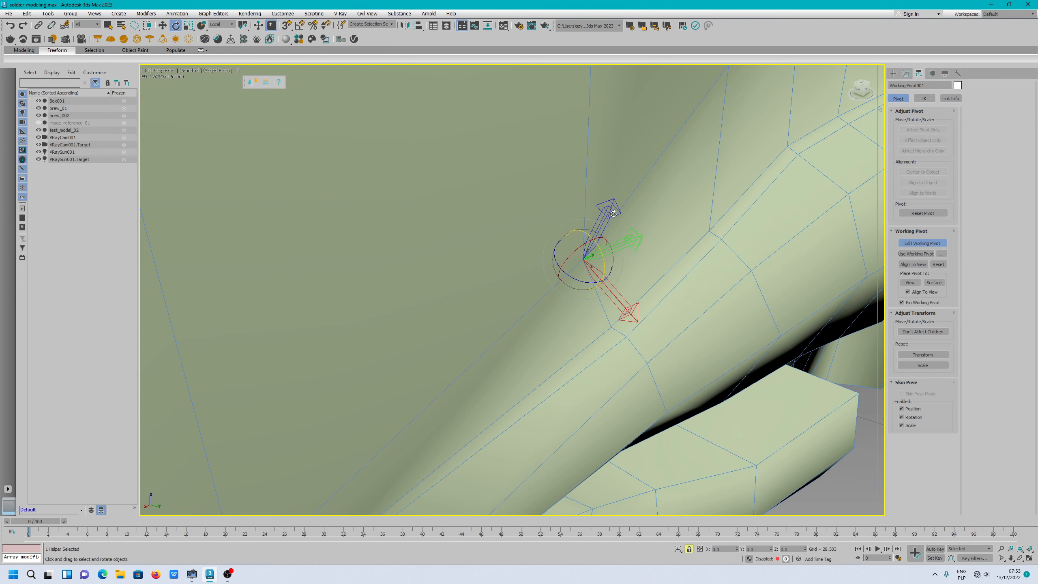
{"action": "left_click", "coordinate": [928, 243]}
{"action": "middle_click_drag", "start_coordinate": [593, 313], "coordinate": [620, 307], "text": "alt"}
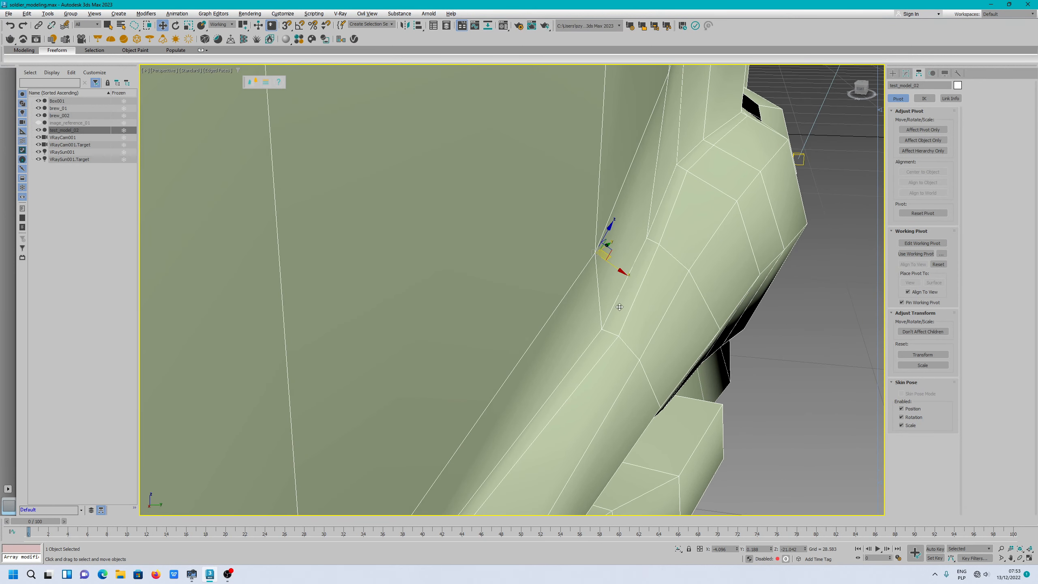
Edit the working pivot again, refining its rotation about Y and tilting it at the lip vertex, and finish on the Move tool.
{"action": "left_click", "coordinate": [925, 244]}
{"action": "key", "text": "e"}
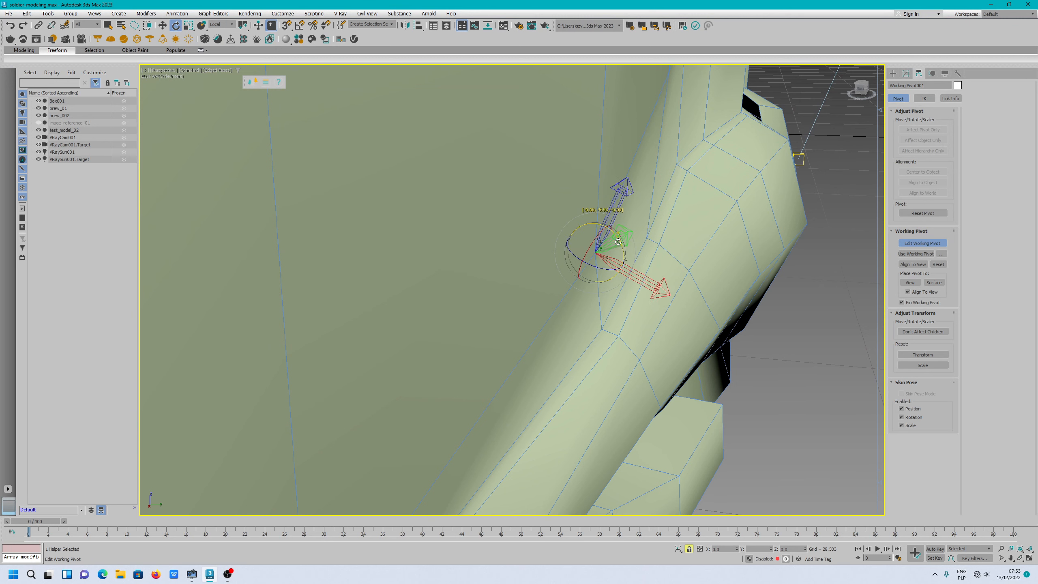
{"action": "left_click_drag", "start_coordinate": [624, 249], "coordinate": [606, 229]}
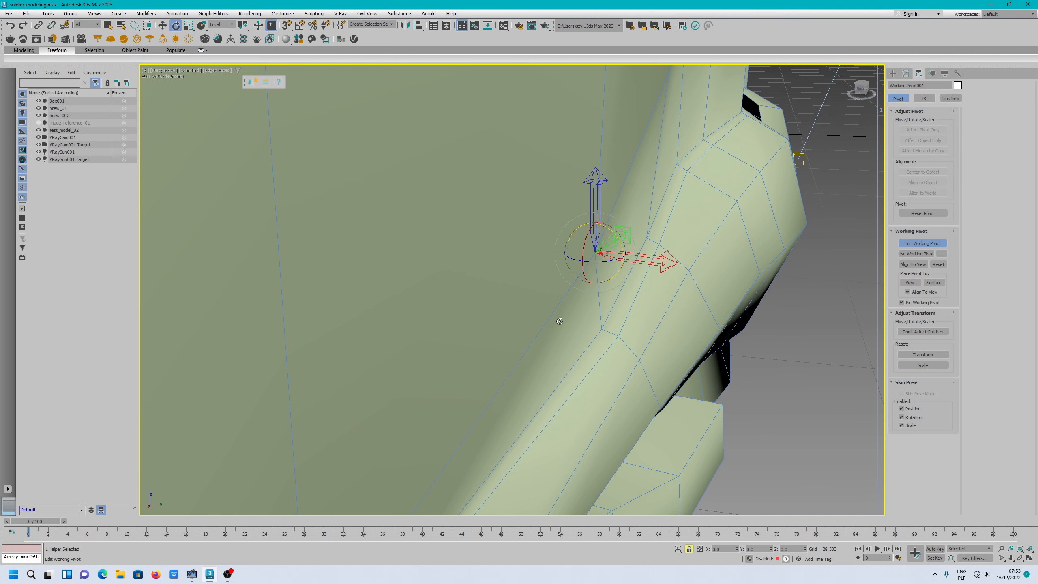
{"action": "middle_click_drag", "start_coordinate": [572, 324], "coordinate": [539, 313], "text": "alt"}
{"action": "left_click_drag", "start_coordinate": [574, 244], "coordinate": [564, 264]}
{"action": "left_click", "coordinate": [925, 244]}
{"action": "key", "text": "w"}
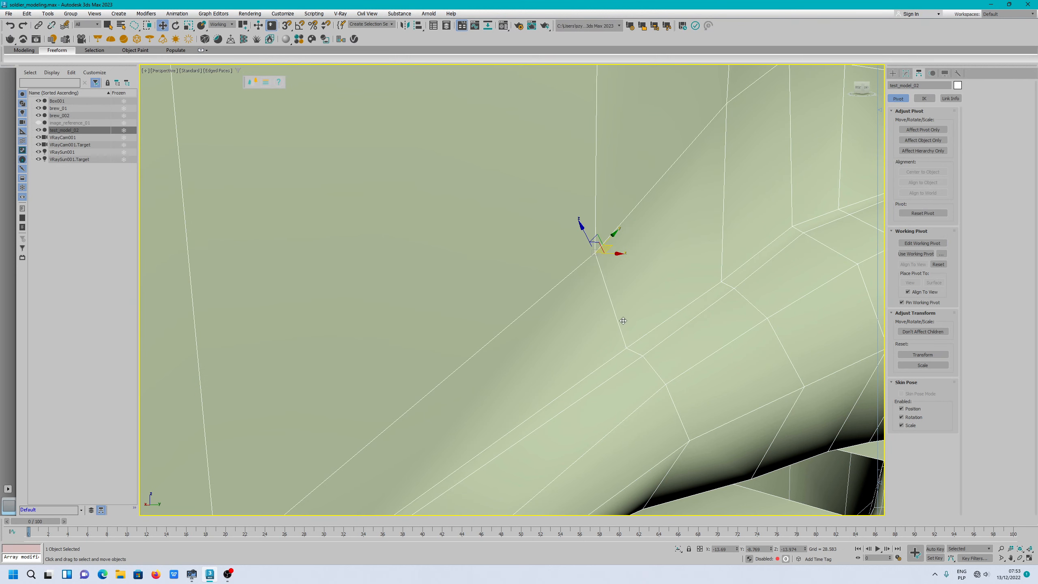
Return to the Editable Poly's vertex level with the Edge constraint and slide the cheek vertex above the upper-lip vertex slightly along its edge.
{"action": "middle_click_drag", "start_coordinate": [623, 320], "coordinate": [580, 314], "text": "alt"}
{"action": "scroll", "coordinate": [581, 314], "scroll_direction": "down", "scroll_amount": 3}
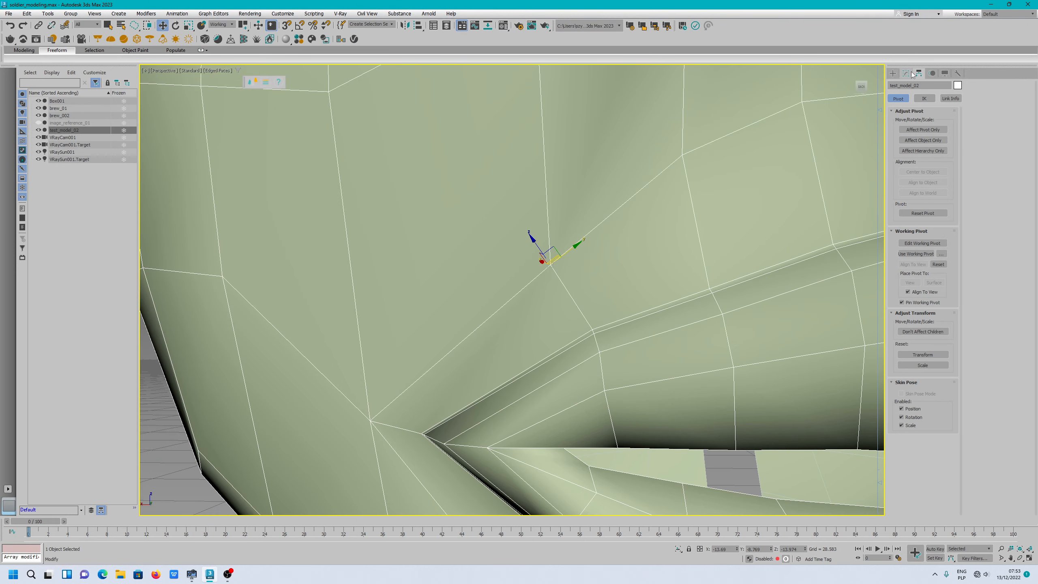
{"action": "left_click", "coordinate": [906, 74]}
{"action": "left_click", "coordinate": [908, 126]}
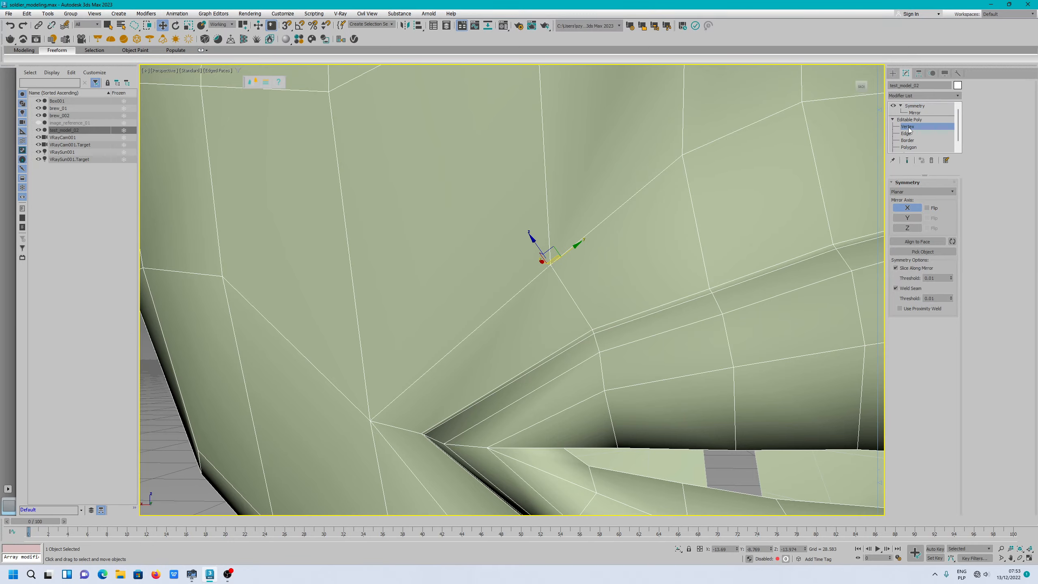
{"action": "middle_click_drag", "start_coordinate": [510, 278], "coordinate": [737, 239], "text": "alt"}
{"action": "scroll", "coordinate": [555, 282], "scroll_direction": "down", "scroll_amount": 4}
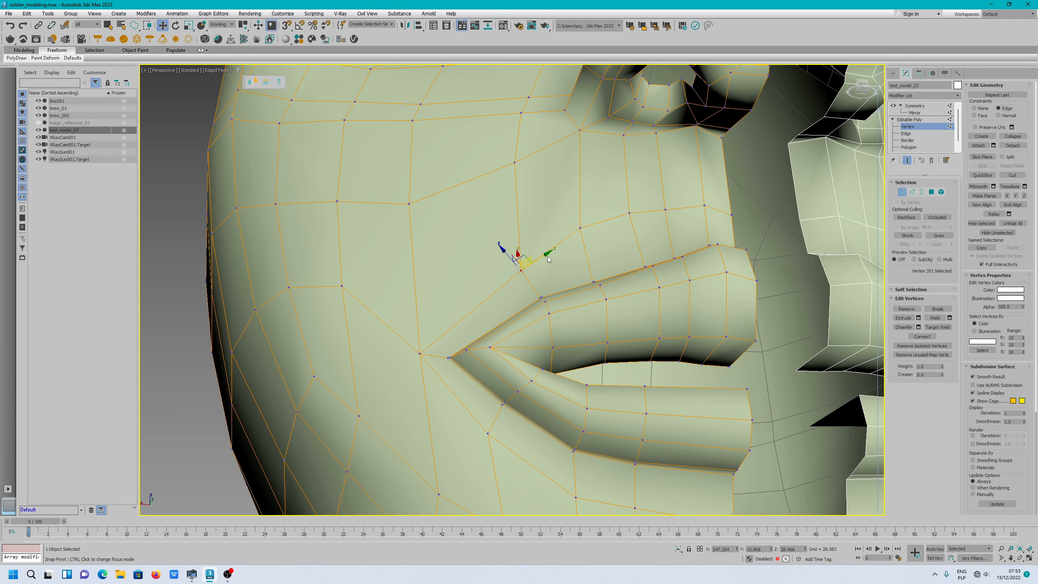
{"action": "left_click_drag", "start_coordinate": [548, 257], "coordinate": [538, 205]}
Place the working pivot on the cheek vertex beside the nostril, check it from another angle, and leave vertex editing.
{"action": "right_click", "coordinate": [503, 161]}
{"action": "left_click", "coordinate": [530, 219]}
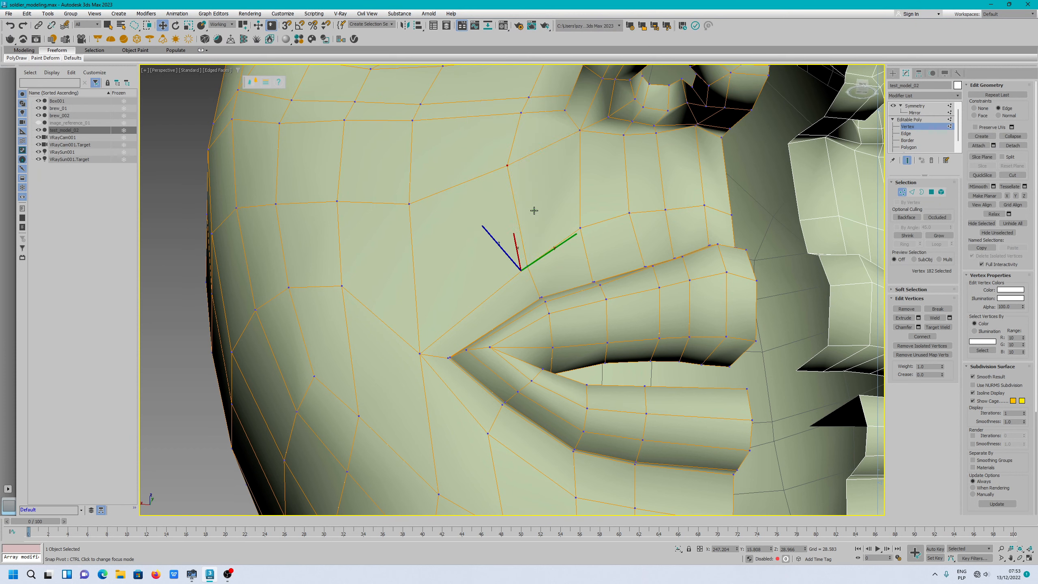
{"action": "left_click", "coordinate": [507, 166]}
{"action": "mouse_move", "coordinate": [507, 168]}
{"action": "middle_mouse_down", "text": "alt"}
{"action": "mouse_move", "coordinate": [503, 193]}
{"action": "mouse_move", "coordinate": [540, 219]}
{"action": "mouse_move", "coordinate": [478, 238]}
{"action": "mouse_move", "coordinate": [503, 208]}
{"action": "middle_mouse_up", "text": "alt"}
{"action": "right_click", "coordinate": [503, 208]}
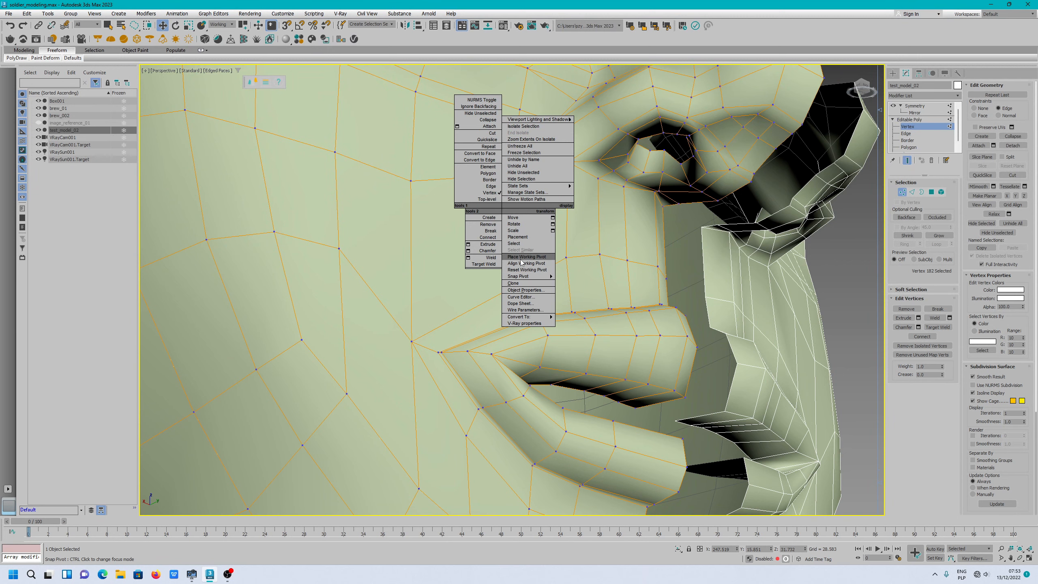
{"action": "left_click", "coordinate": [435, 224]}
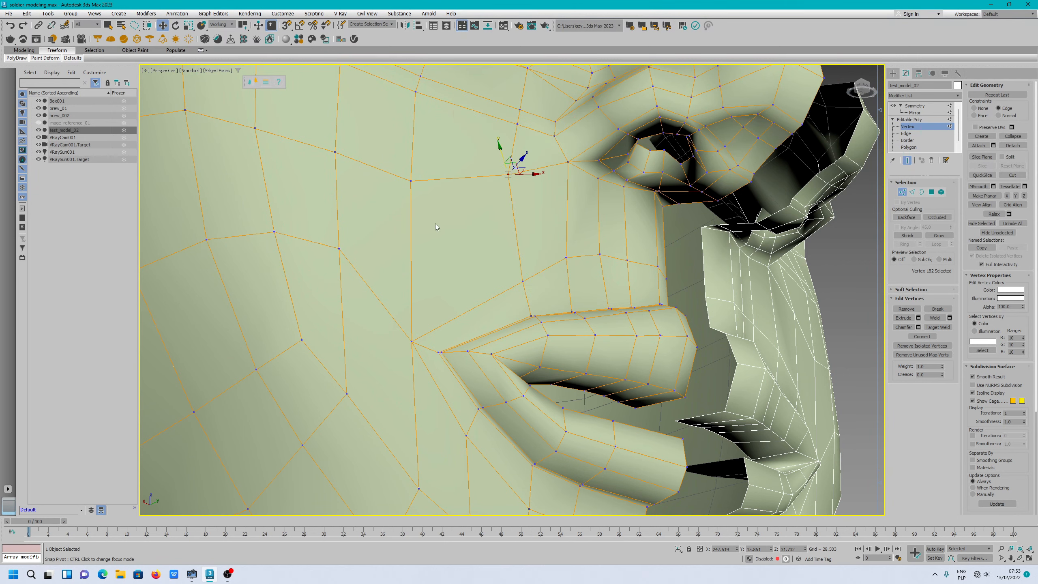
{"action": "mouse_move", "coordinate": [606, 246]}
{"action": "middle_mouse_down", "text": "alt"}
{"action": "mouse_move", "coordinate": [583, 252]}
{"action": "mouse_move", "coordinate": [768, 249]}
{"action": "middle_mouse_up", "text": "alt"}
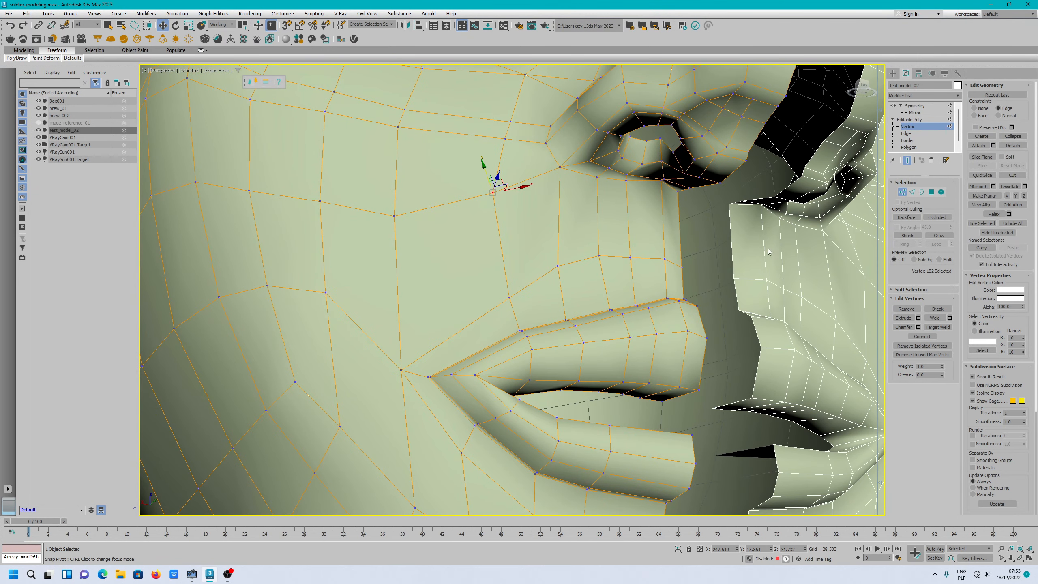
{"action": "left_click", "coordinate": [902, 192]}
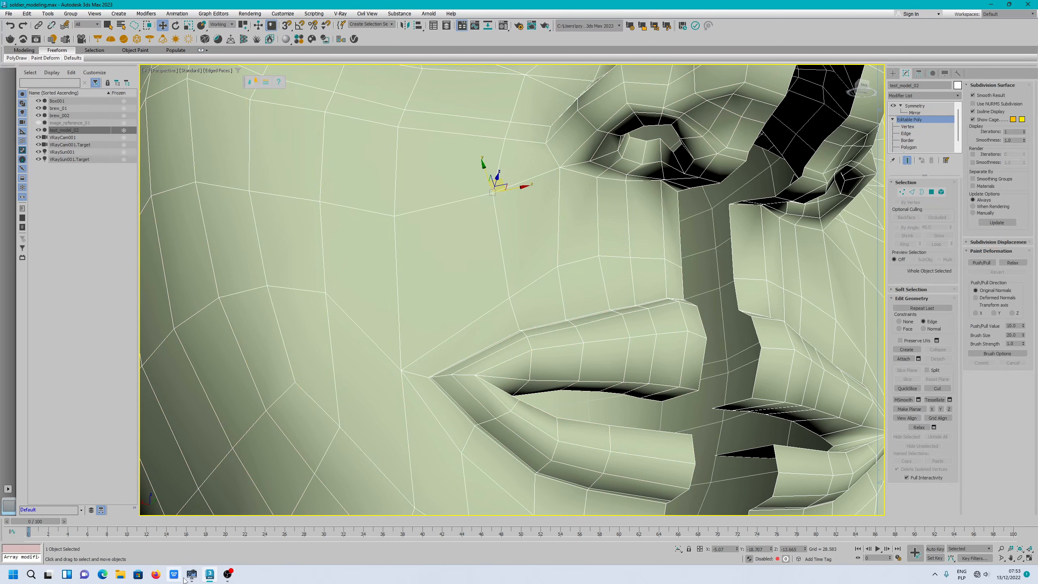